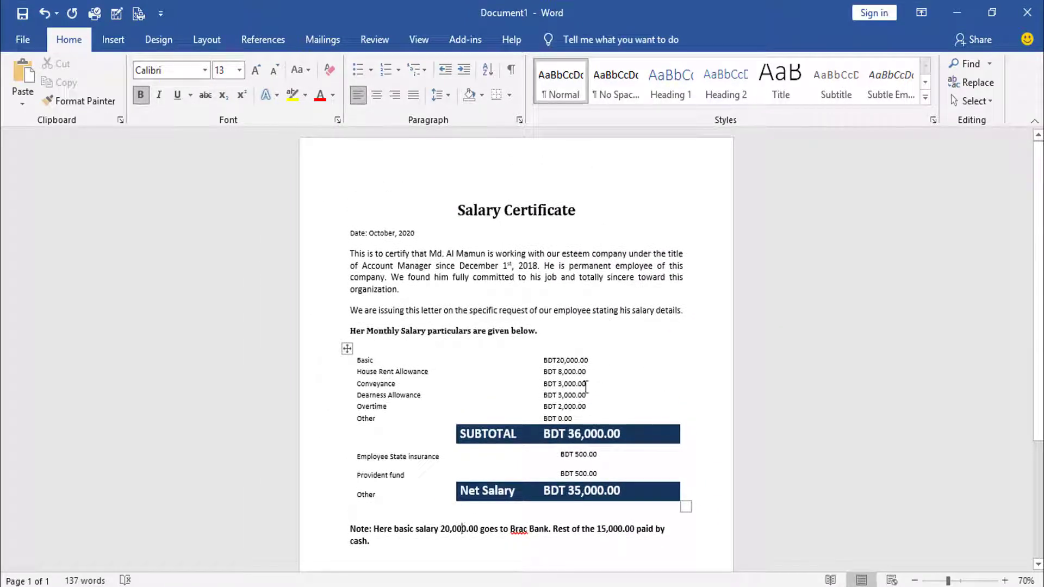
Scroll through the original Salary Certificate to review its contents
{"action": "scroll", "coordinate": [619, 367], "scroll_direction": "down", "scroll_amount": 2}
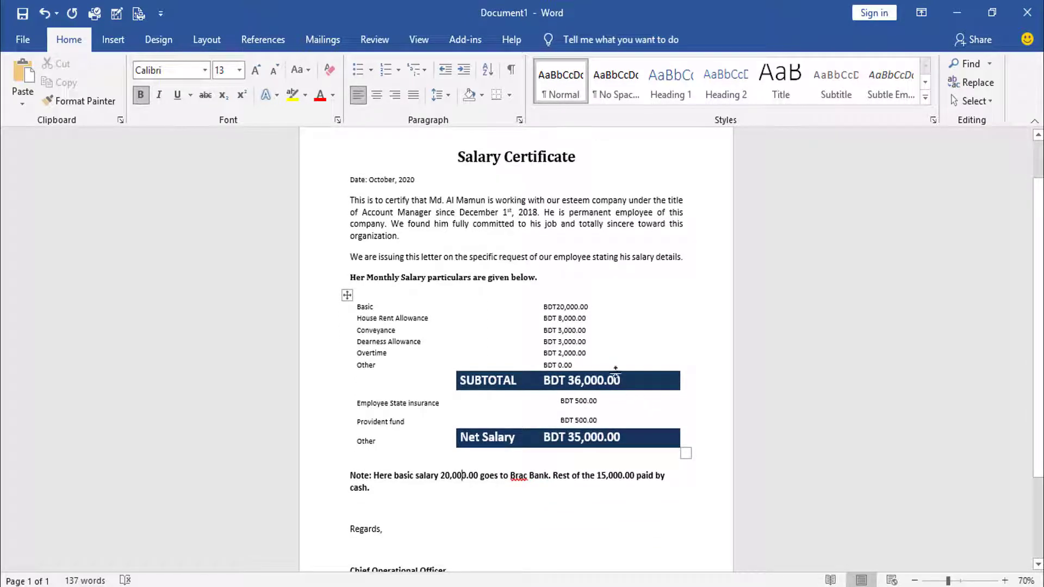
{"action": "scroll", "coordinate": [626, 364], "scroll_direction": "up", "scroll_amount": 1}
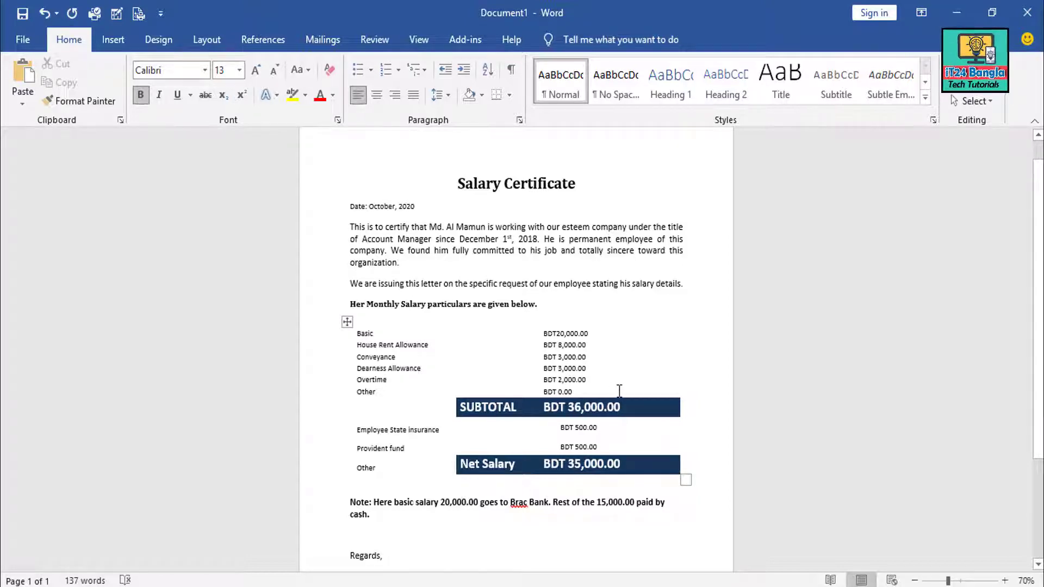
{"action": "scroll", "coordinate": [614, 391], "scroll_direction": "down", "scroll_amount": 2}
{"action": "scroll", "coordinate": [618, 392], "scroll_direction": "up", "scroll_amount": 3}
{"action": "scroll", "coordinate": [618, 393], "scroll_direction": "up", "scroll_amount": 1}
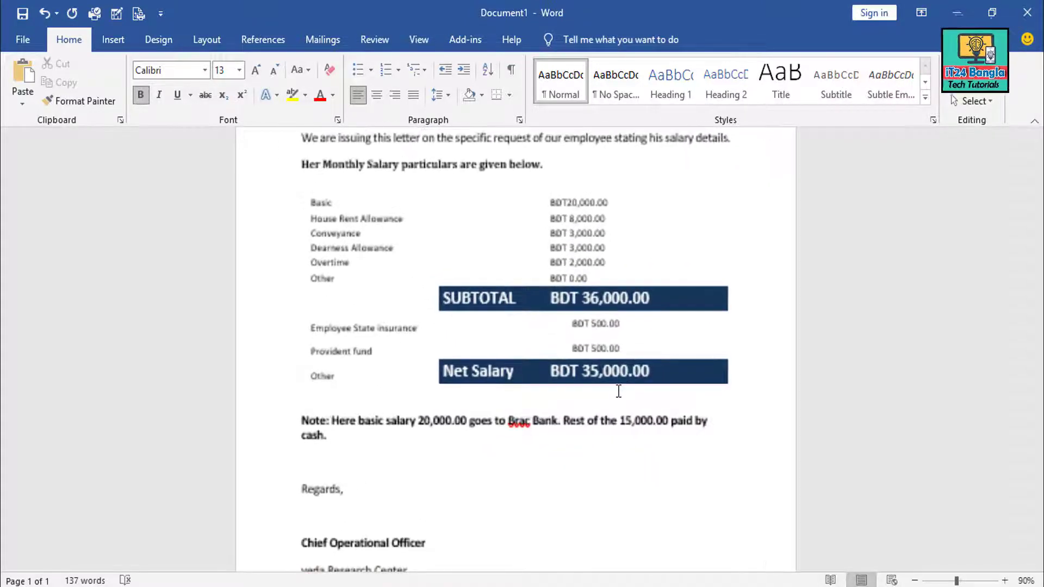
{"action": "scroll", "coordinate": [618, 394], "scroll_direction": "up", "scroll_amount": 5}
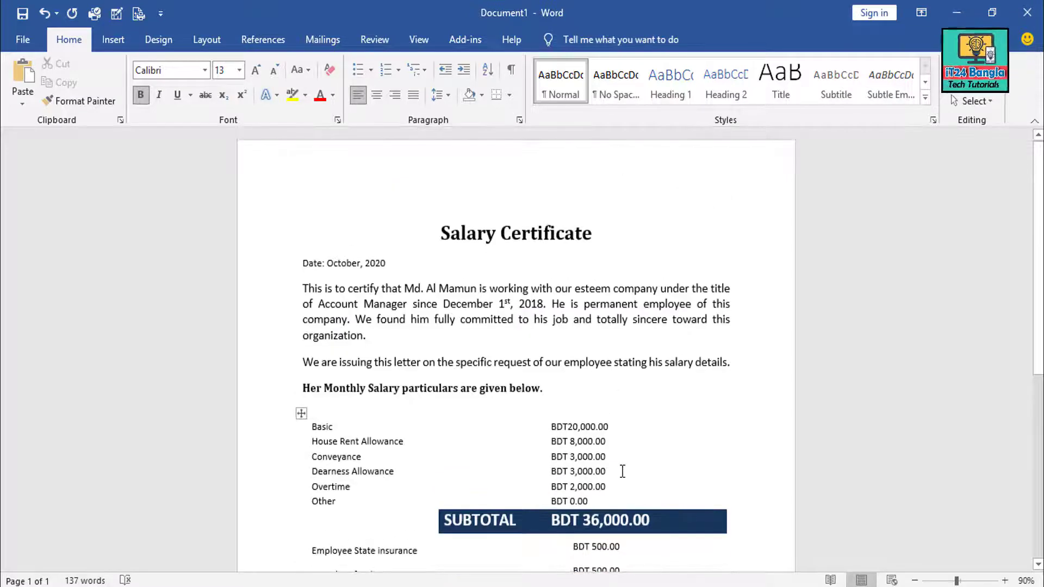
{"action": "scroll", "coordinate": [609, 413], "scroll_direction": "down", "scroll_amount": 2}
{"action": "scroll", "coordinate": [561, 337], "scroll_direction": "up", "scroll_amount": 2}
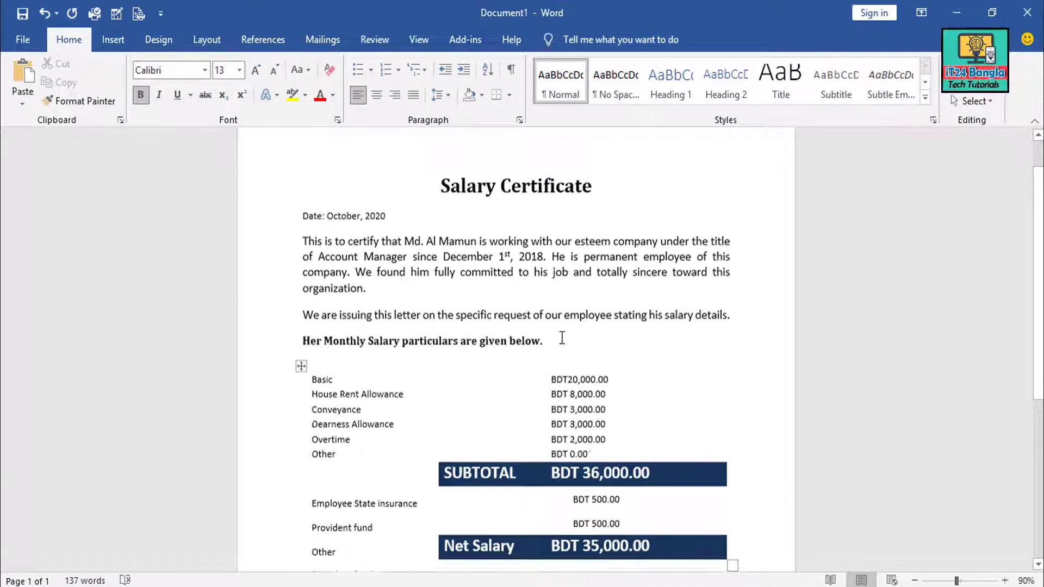
{"action": "scroll", "coordinate": [538, 329], "scroll_direction": "down", "scroll_amount": 2}
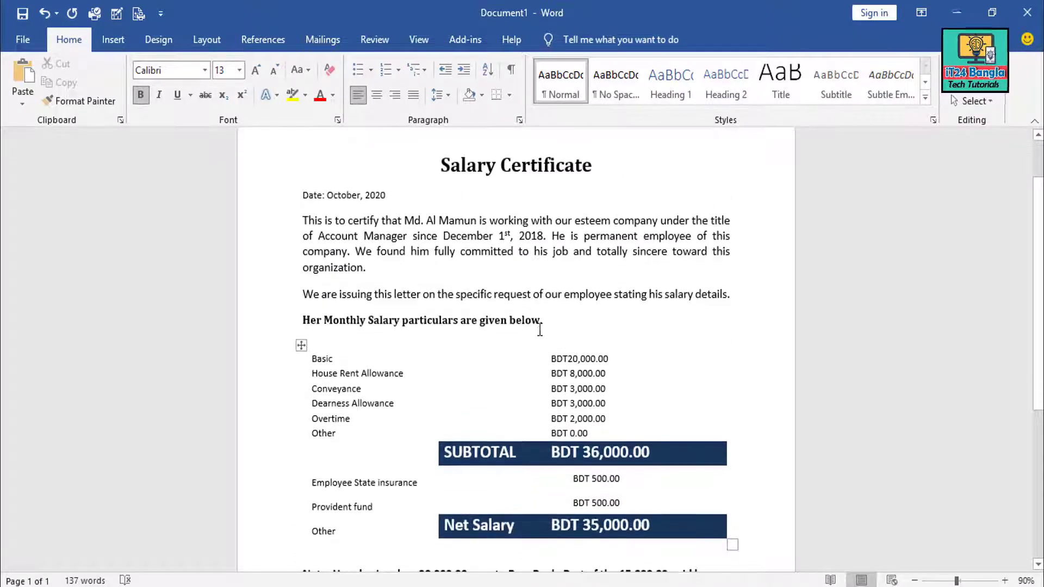
{"action": "scroll", "coordinate": [541, 329], "scroll_direction": "up", "scroll_amount": 2}
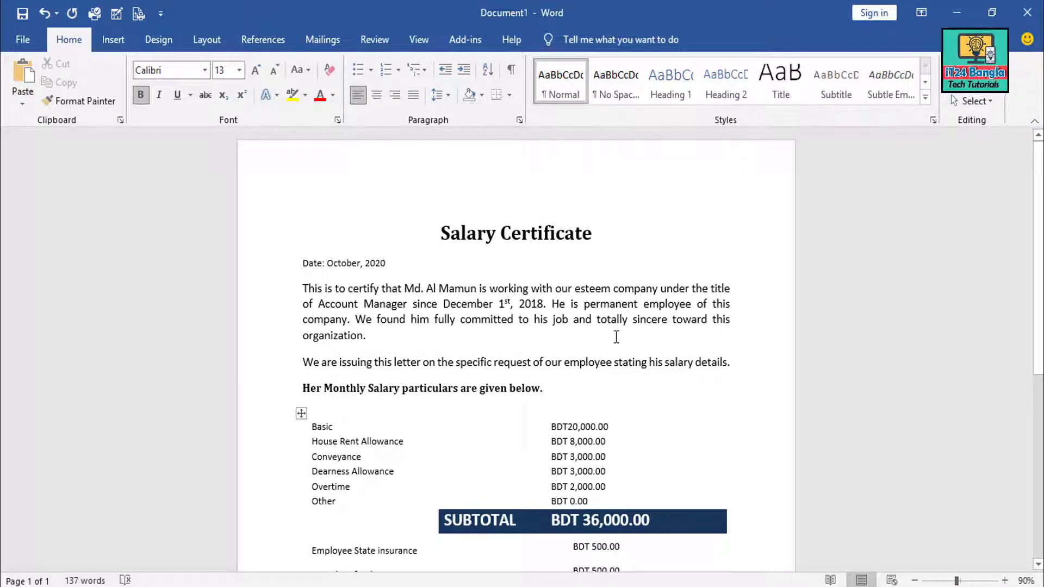
{"action": "scroll", "coordinate": [611, 326], "scroll_direction": "down", "scroll_amount": 2}
{"action": "scroll", "coordinate": [598, 310], "scroll_direction": "up", "scroll_amount": 2}
{"action": "scroll", "coordinate": [671, 441], "scroll_direction": "down", "scroll_amount": 5}
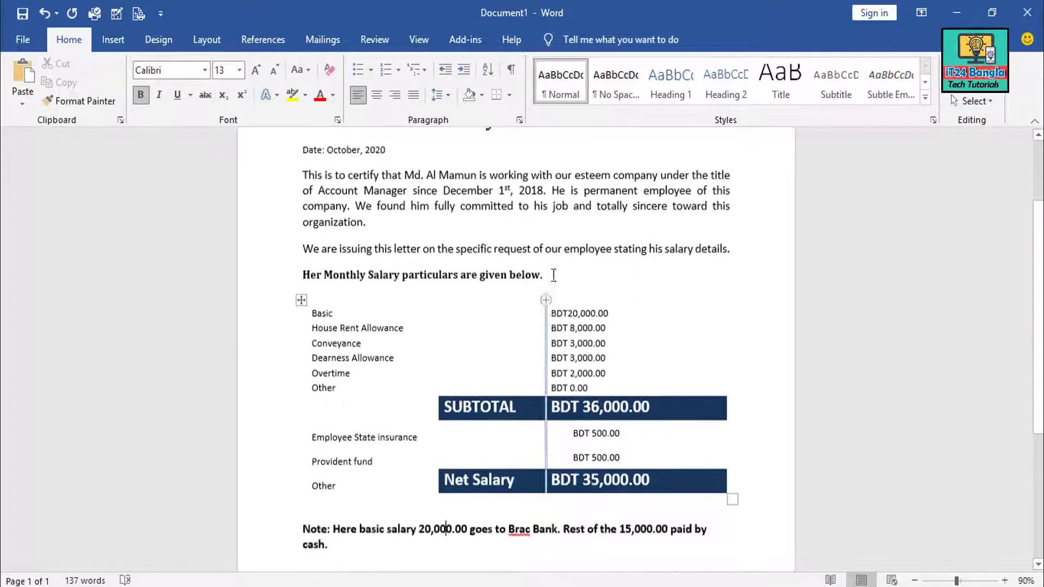
{"action": "scroll", "coordinate": [553, 288], "scroll_direction": "up", "scroll_amount": 6}
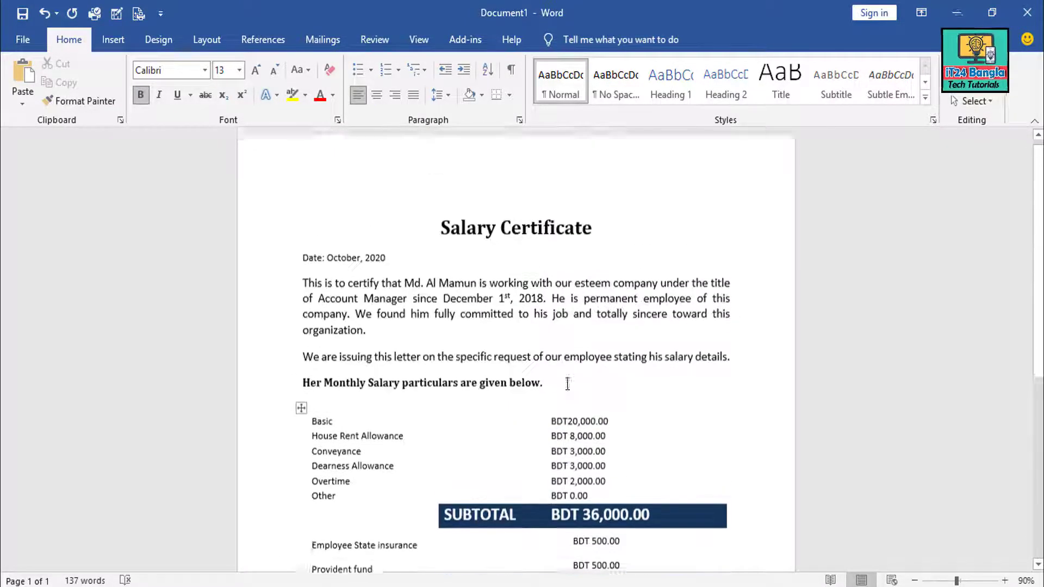
{"action": "scroll", "coordinate": [505, 332], "scroll_direction": "down", "scroll_amount": 1}
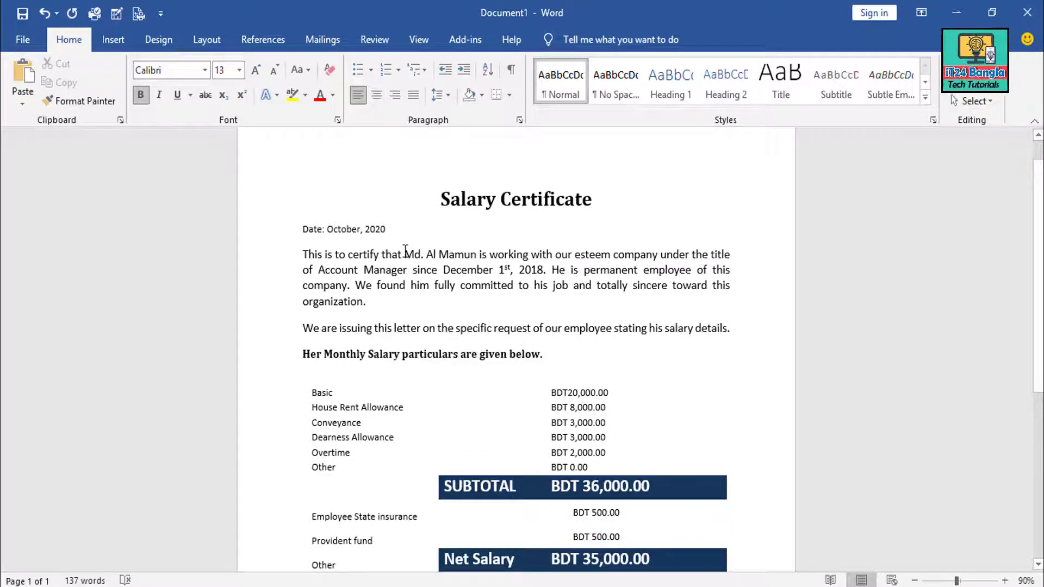
Create a new blank document and paste the Salary Certificate title into it
{"action": "key", "text": "ctrl+n"}
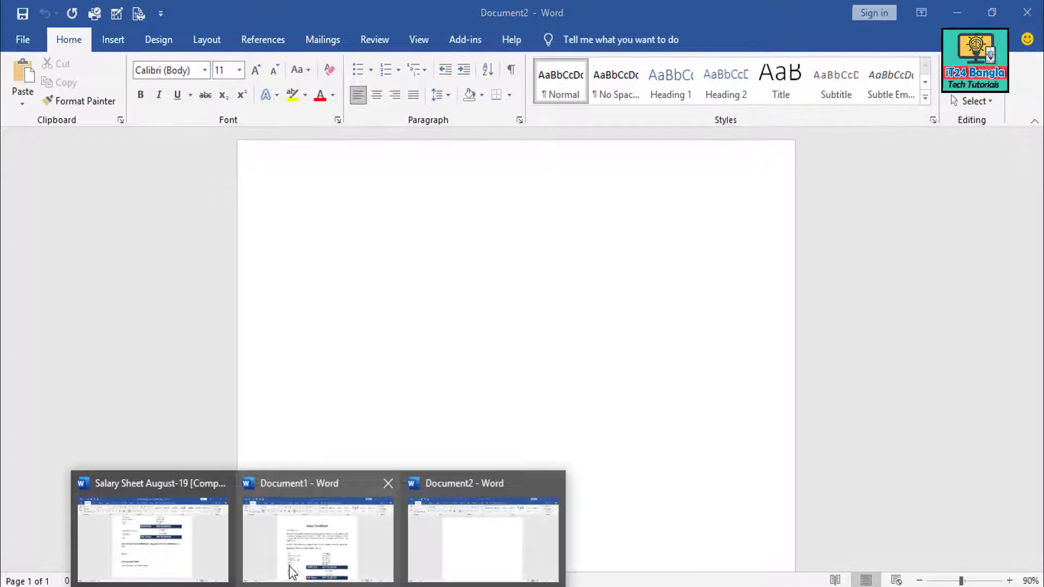
{"action": "left_click", "coordinate": [292, 565]}
{"action": "triple_click", "coordinate": [476, 249]}
{"action": "key", "text": "ctrl+c"}
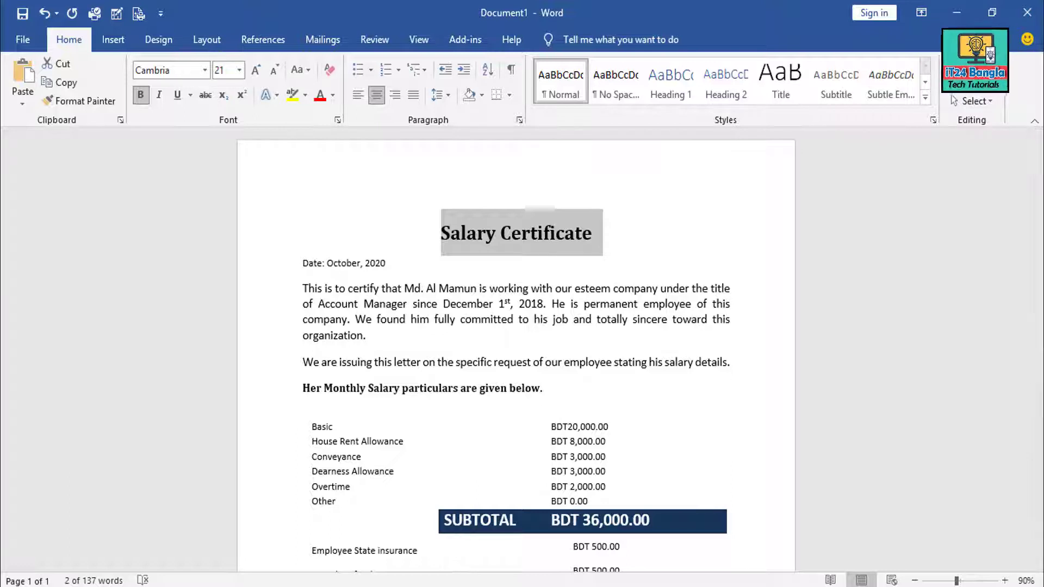
{"action": "mouse_move", "coordinate": [291, 568]}
{"action": "left_click", "coordinate": [401, 530]}
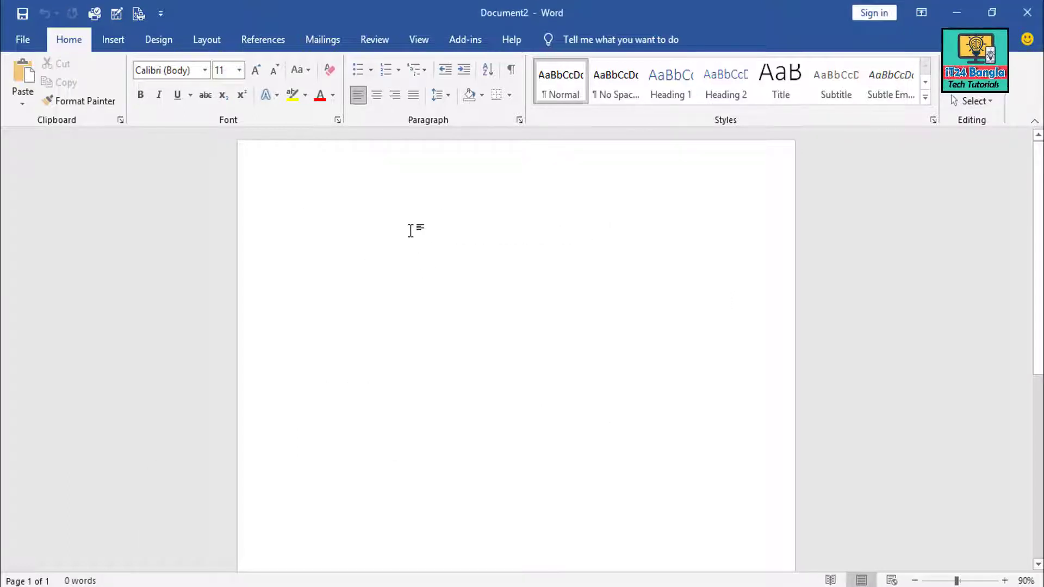
{"action": "key", "text": "ctrl+v"}
Check the pasted title's font size, then go back to the original certificate
{"action": "left_click", "coordinate": [502, 233]}
{"action": "right_click", "coordinate": [545, 238]}
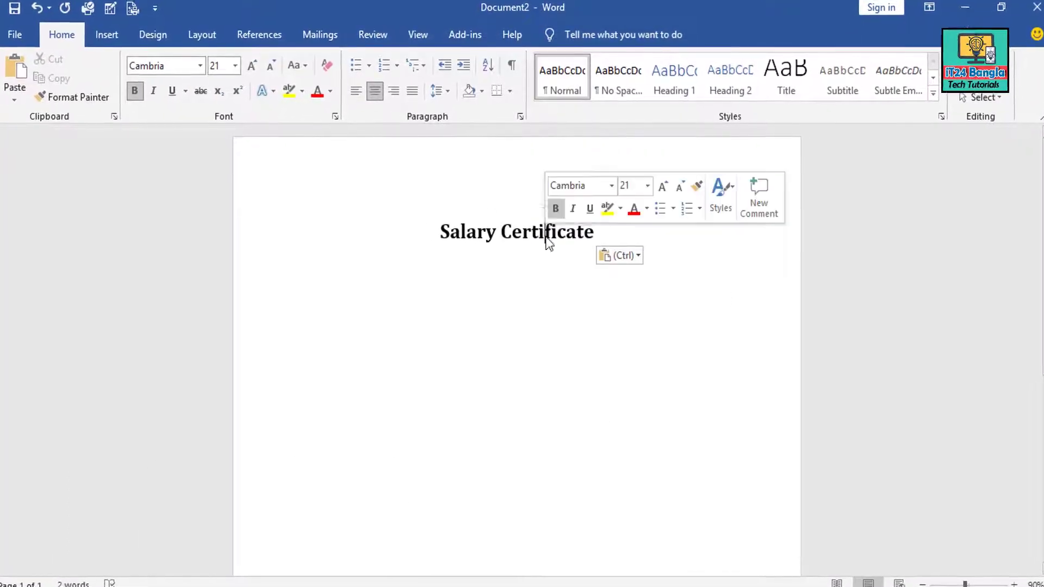
{"action": "left_click_drag", "start_coordinate": [597, 232], "coordinate": [449, 212]}
{"action": "left_click", "coordinate": [235, 66]}
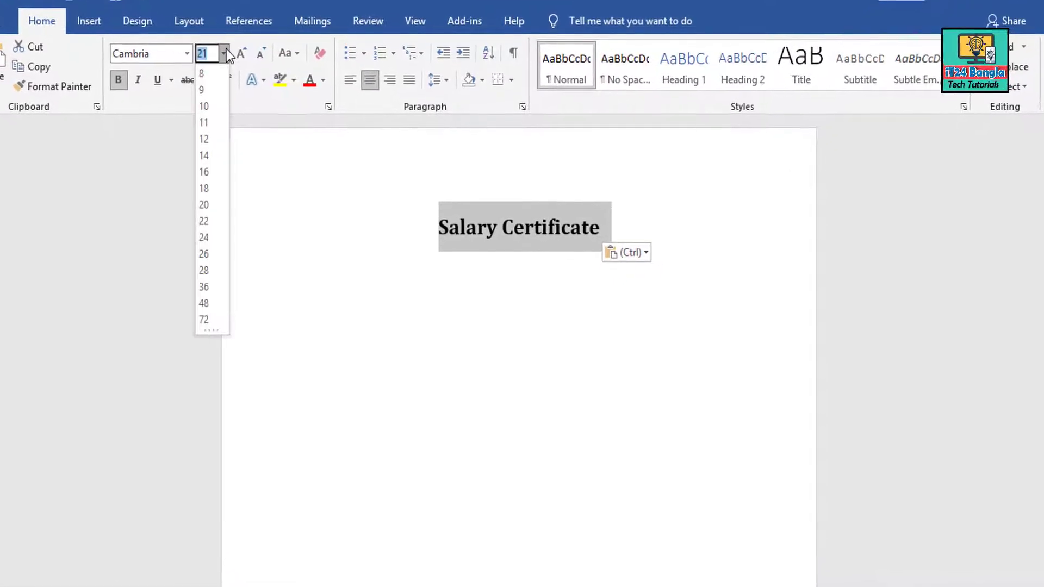
{"action": "left_click", "coordinate": [226, 50]}
{"action": "left_click", "coordinate": [297, 586]}
{"action": "left_click", "coordinate": [205, 552]}
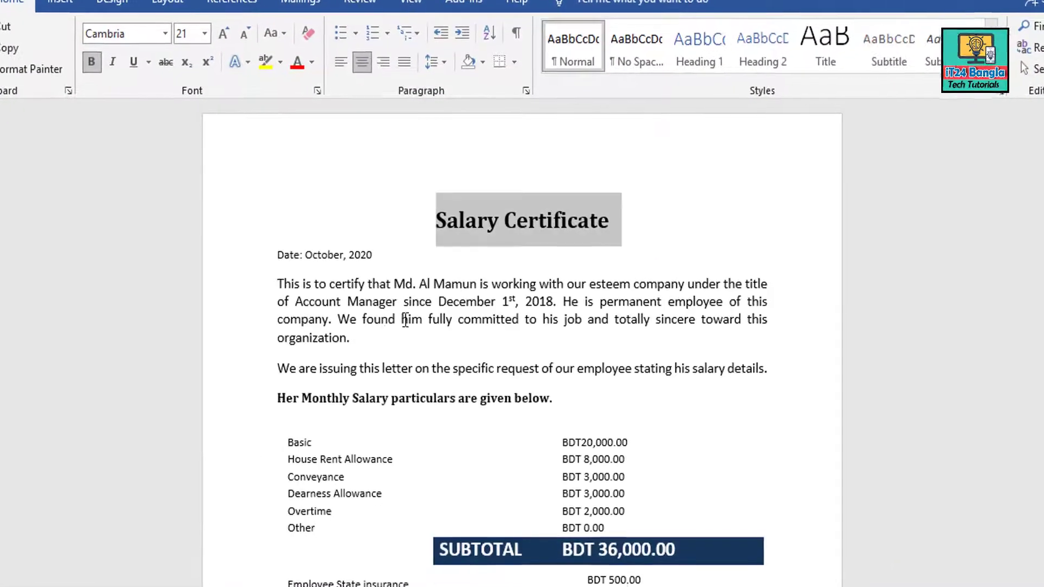
{"action": "left_click", "coordinate": [278, 283]}
Paste the Date line through the bold 'given below.' line beneath the new document's title
{"action": "left_click_drag", "start_coordinate": [276, 255], "coordinate": [581, 420]}
{"action": "key", "text": "ctrl+c"}
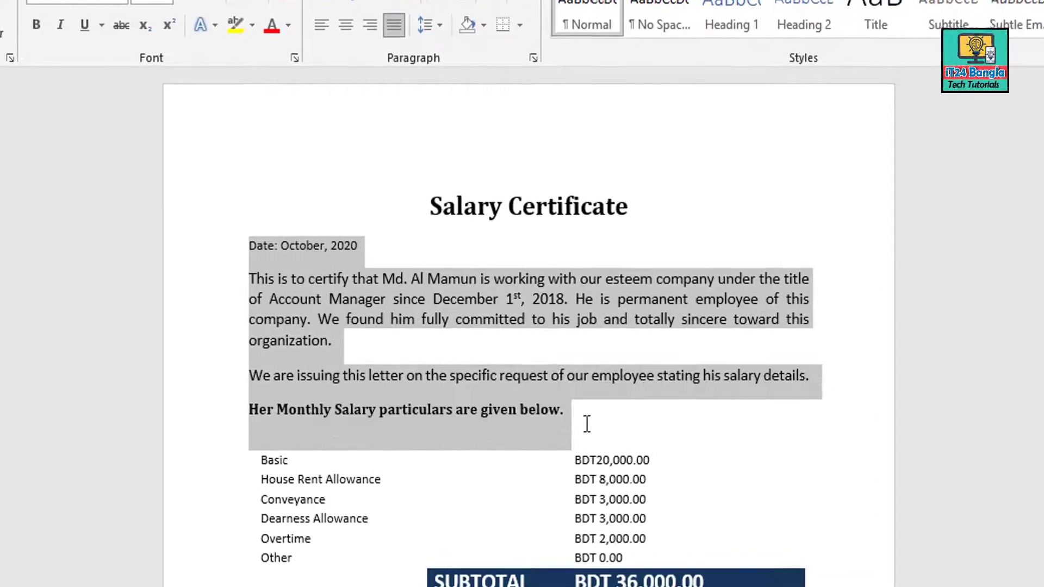
{"action": "left_click", "coordinate": [586, 411]}
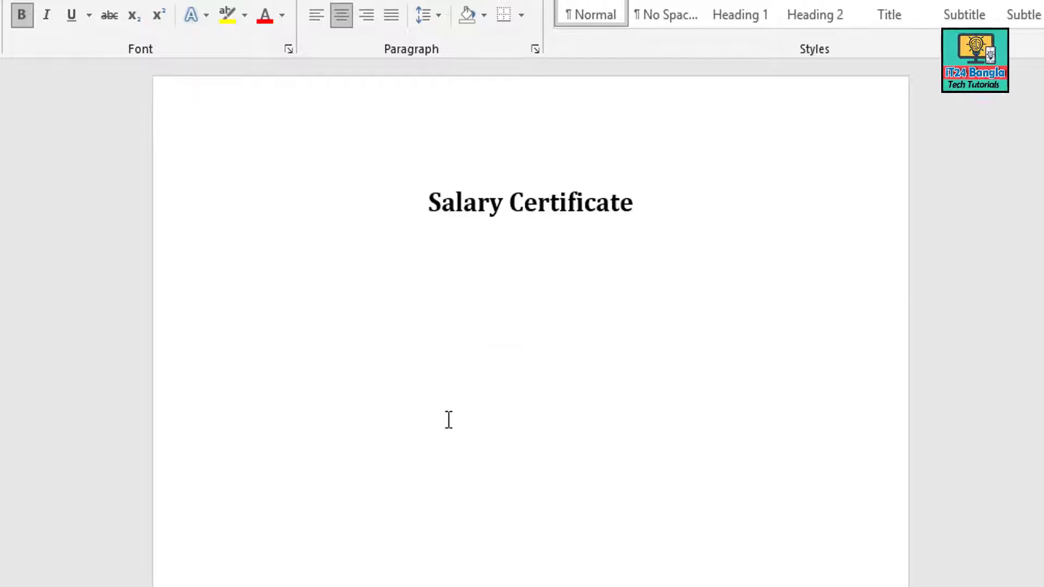
{"action": "key", "text": "ctrl+v"}
{"action": "left_click_drag", "start_coordinate": [358, 294], "coordinate": [293, 292]}
{"action": "left_click", "coordinate": [228, 291]}
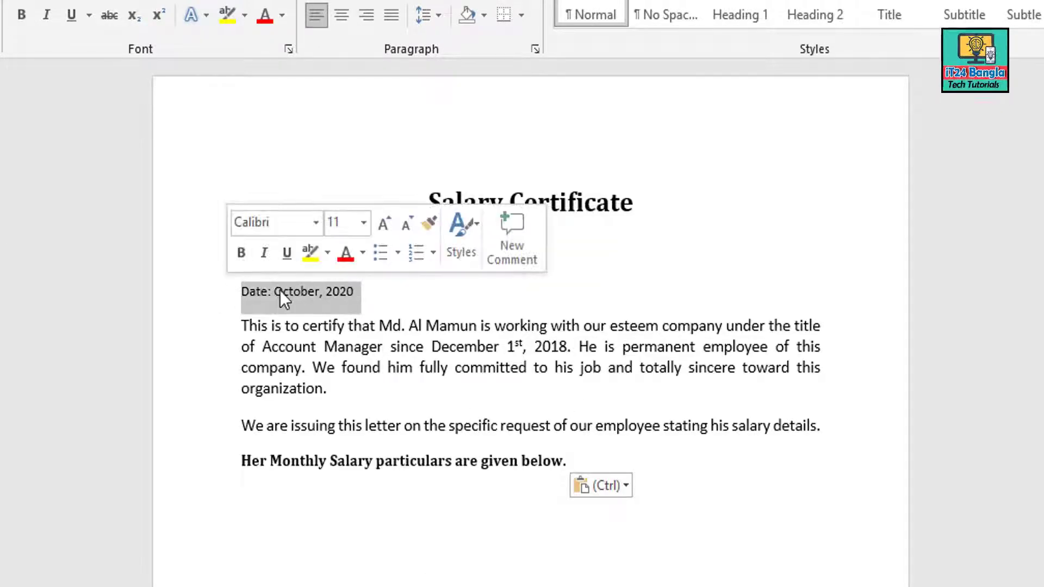
{"action": "left_click", "coordinate": [282, 291]}
Edit the date line so it reads 'Date: Mach, 2021'
{"action": "left_click_drag", "start_coordinate": [321, 292], "coordinate": [292, 293]}
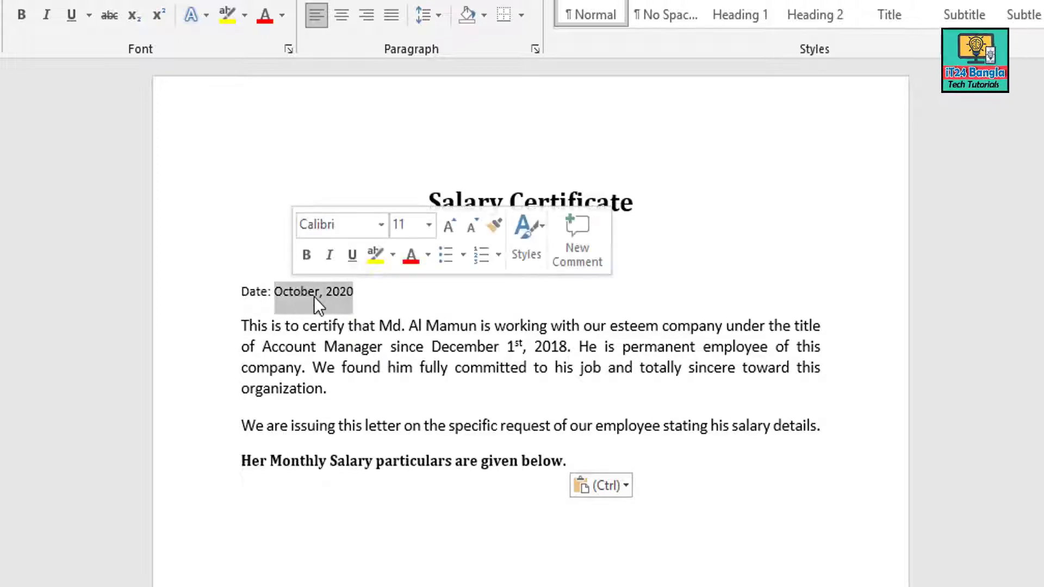
{"action": "left_click_drag", "start_coordinate": [359, 292], "coordinate": [293, 292]}
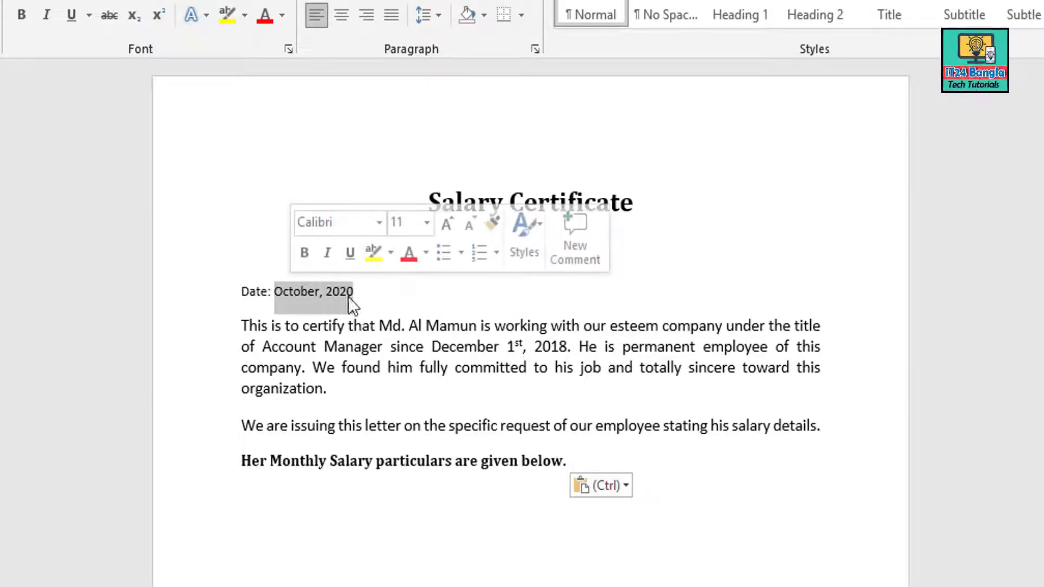
{"action": "left_click", "coordinate": [326, 297]}
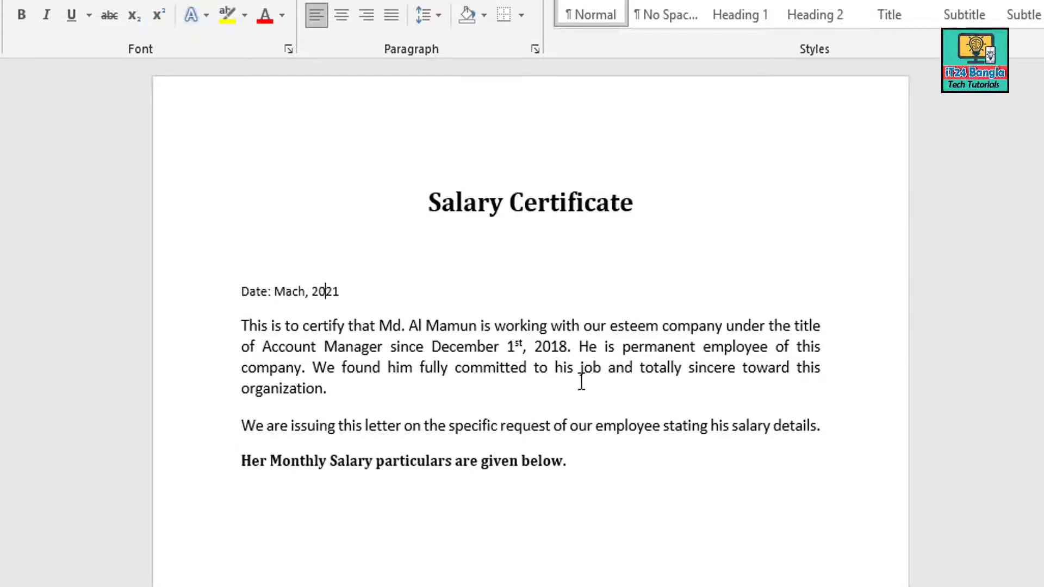
{"action": "scroll", "coordinate": [581, 382], "scroll_direction": "down", "scroll_amount": 1}
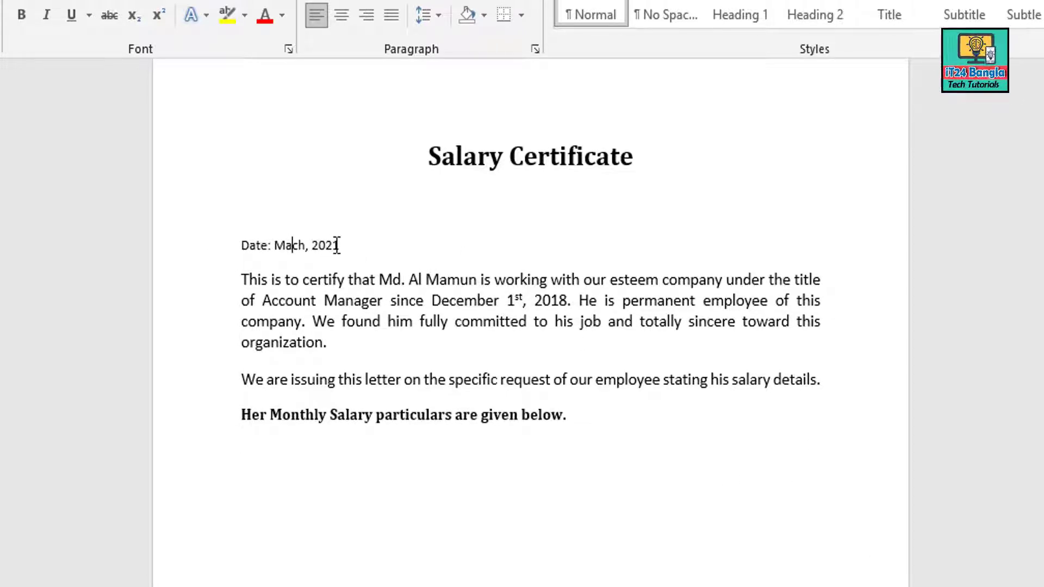
{"action": "scroll", "coordinate": [361, 263], "scroll_direction": "down", "scroll_amount": 2}
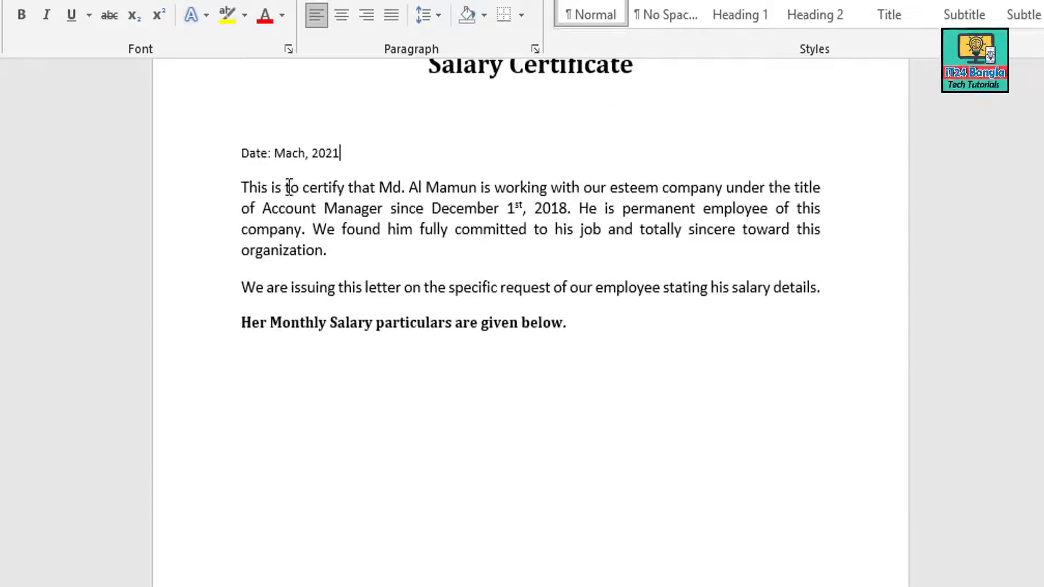
{"action": "left_click", "coordinate": [259, 187]}
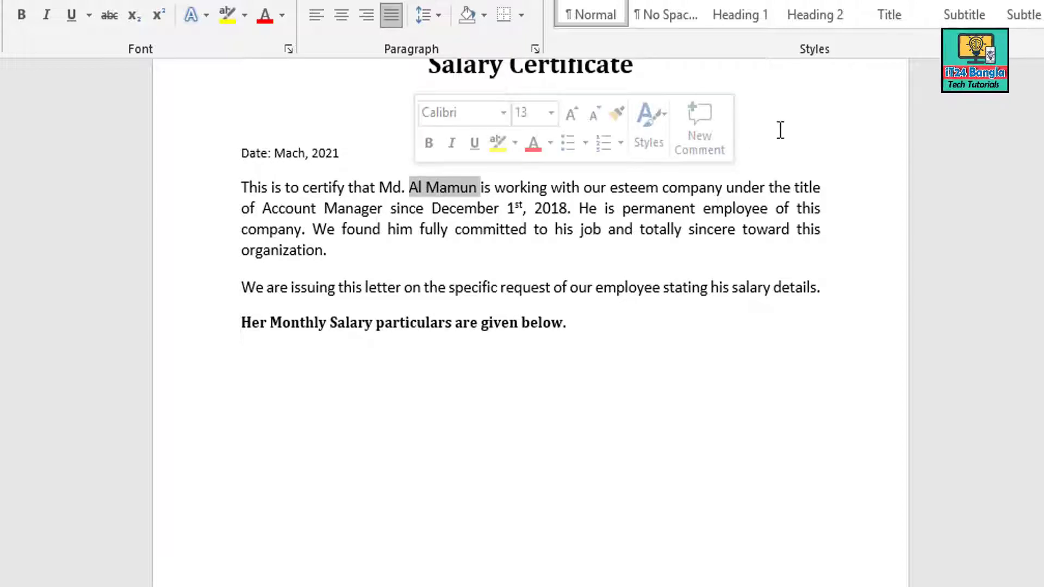
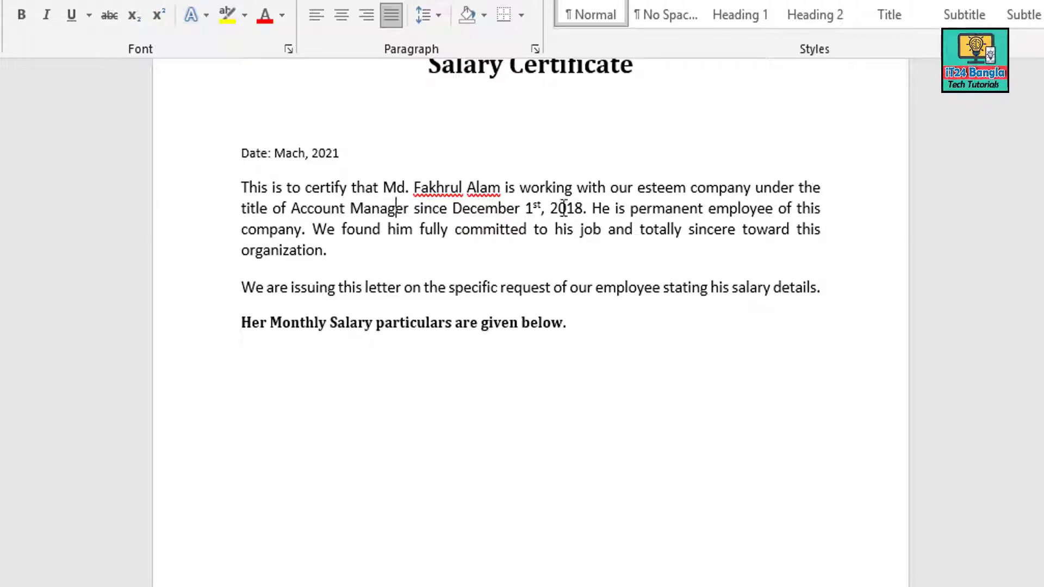
Type the new employee name and shorten the job title from Account Manager to Manager
{"action": "left_click_drag", "start_coordinate": [411, 212], "coordinate": [291, 209]}
{"action": "key", "text": "BackSpace"}
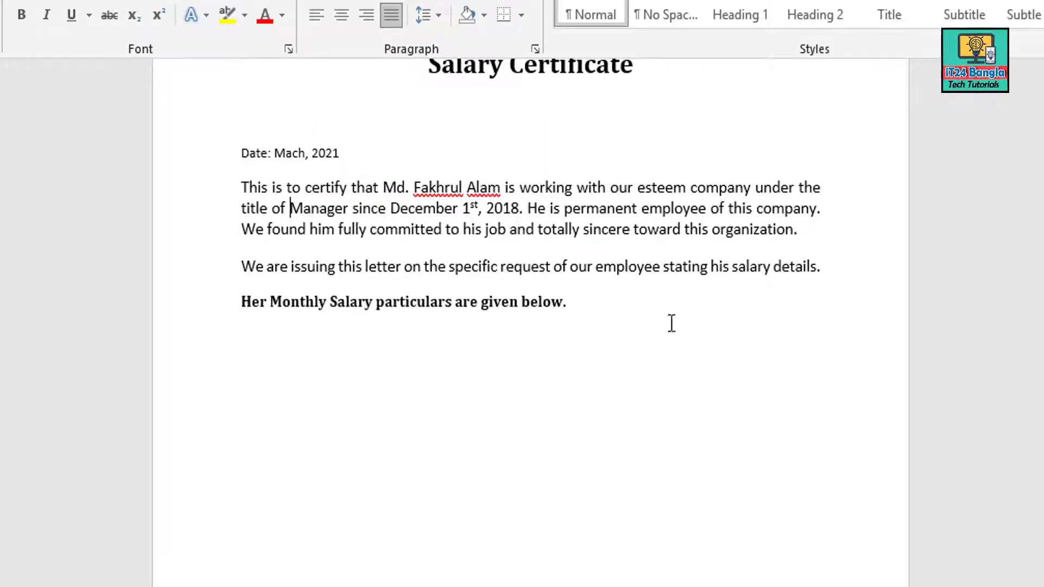
{"action": "left_click", "coordinate": [476, 209]}
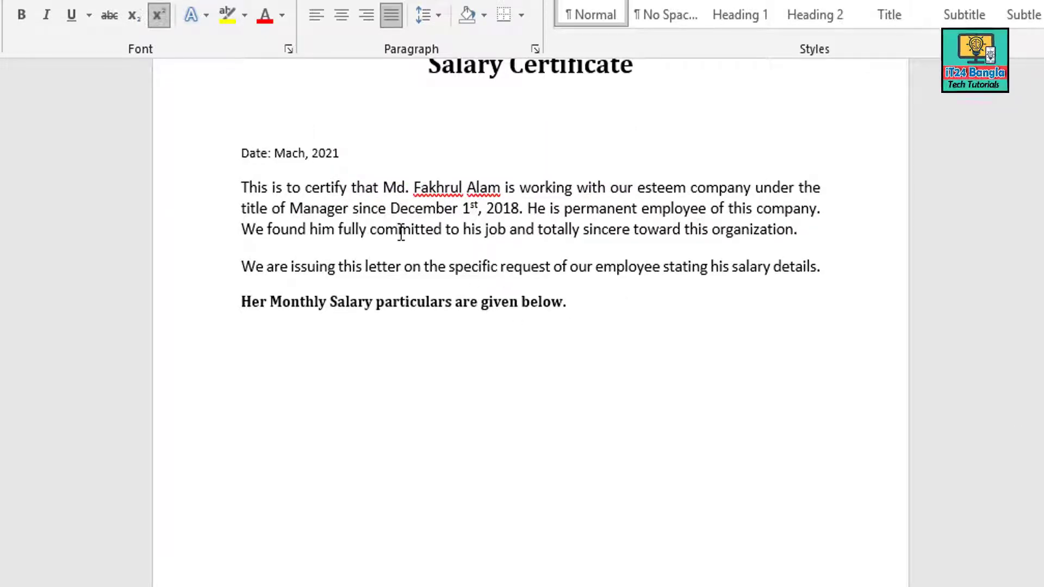
{"action": "left_click", "coordinate": [380, 209]}
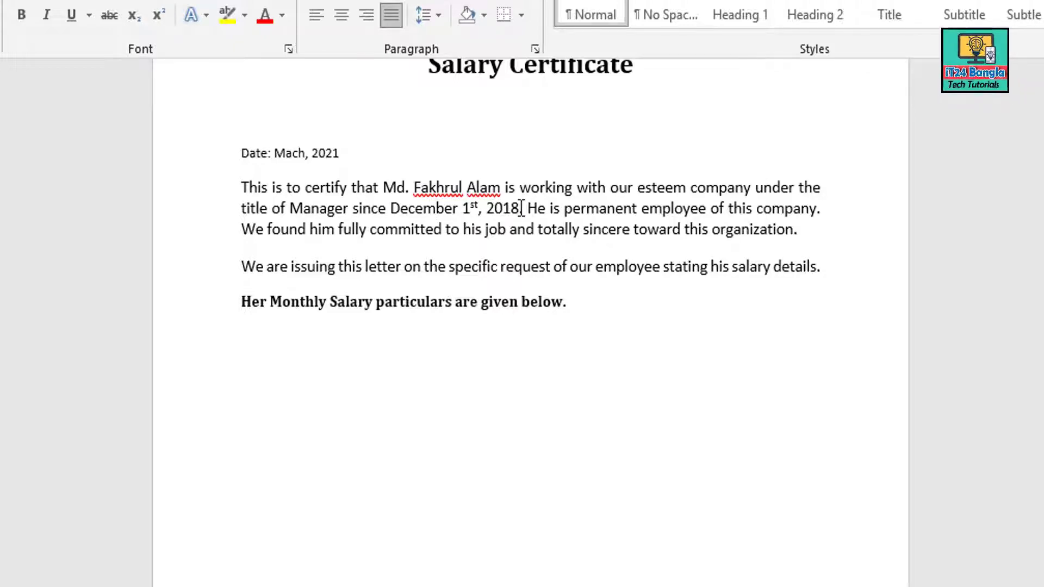
{"action": "left_click_drag", "start_coordinate": [390, 210], "coordinate": [483, 208]}
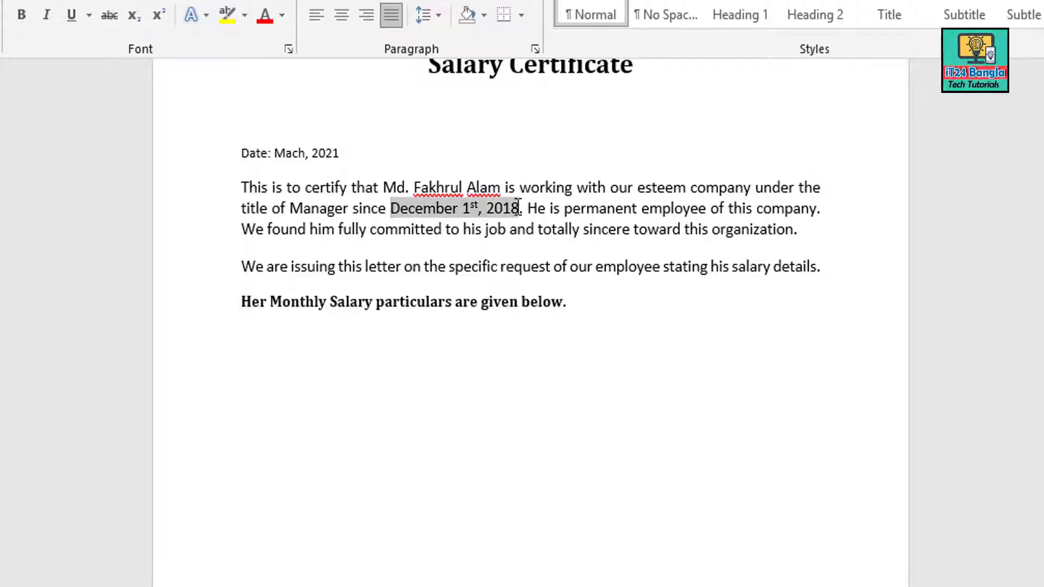
{"action": "left_click", "coordinate": [571, 218]}
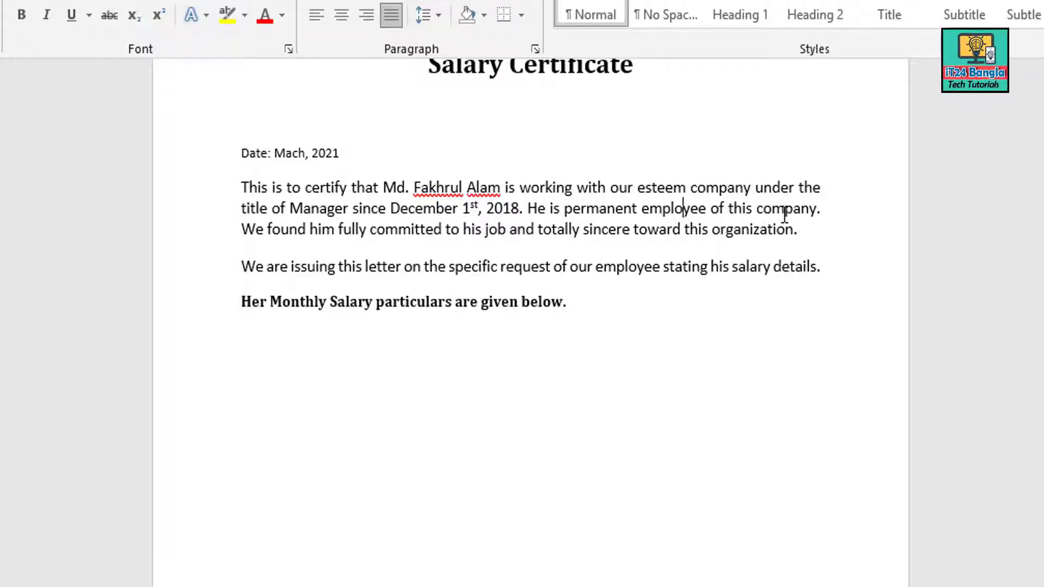
Review the permanent-employment, job-commitment and salary-details sentences
{"action": "left_click_drag", "start_coordinate": [822, 210], "coordinate": [529, 216]}
{"action": "left_click", "coordinate": [644, 266]}
{"action": "scroll", "coordinate": [822, 231], "scroll_direction": "down", "scroll_amount": 2}
{"action": "left_click_drag", "start_coordinate": [748, 186], "coordinate": [242, 188]}
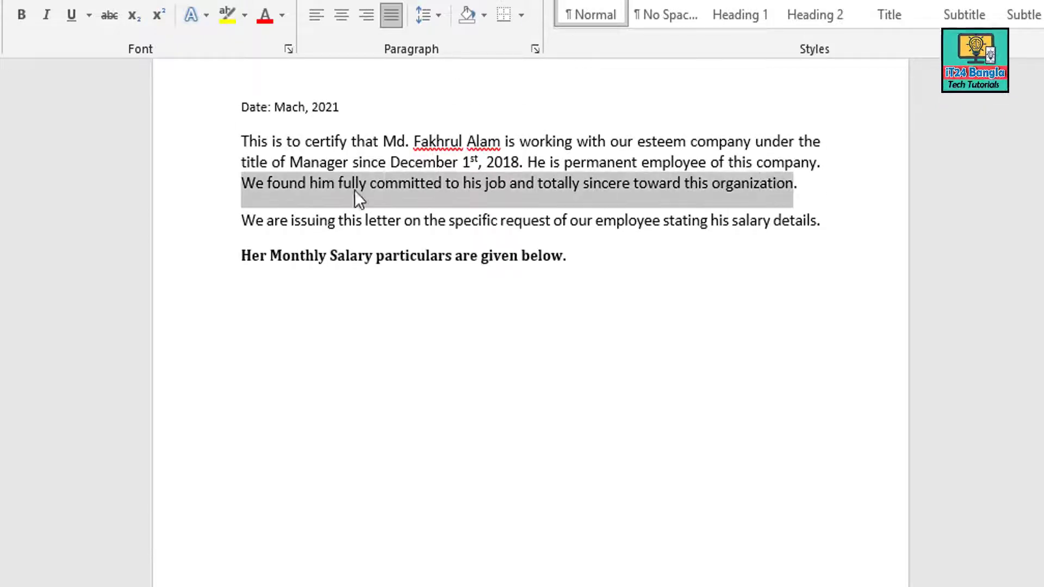
{"action": "left_click", "coordinate": [563, 222]}
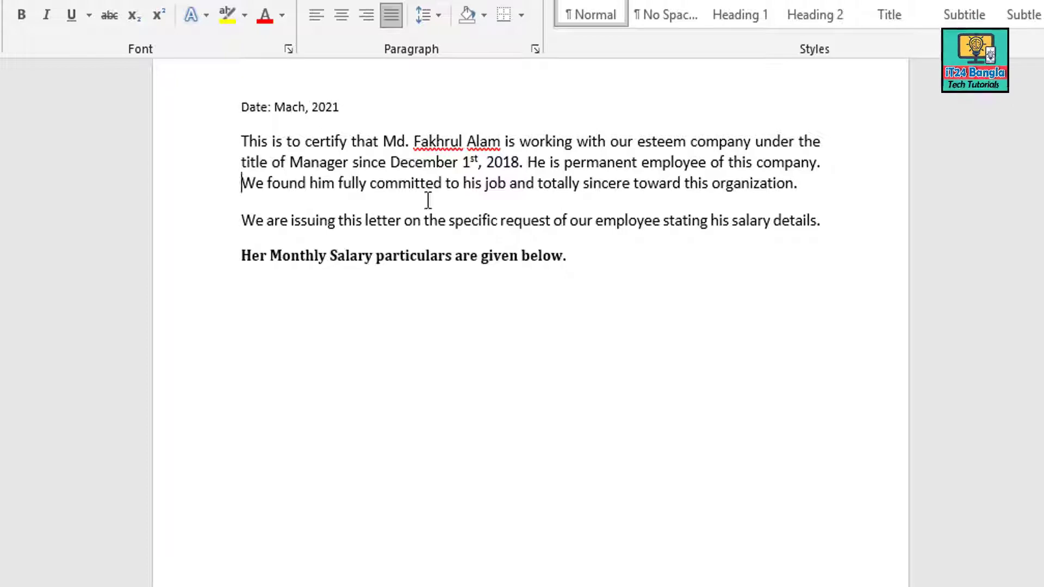
{"action": "left_click_drag", "start_coordinate": [428, 200], "coordinate": [831, 224]}
{"action": "left_click", "coordinate": [566, 165]}
Check the edited employee name, the Manager title and the December 1st, 2018 start date
{"action": "scroll", "coordinate": [324, 169], "scroll_direction": "up", "scroll_amount": 3}
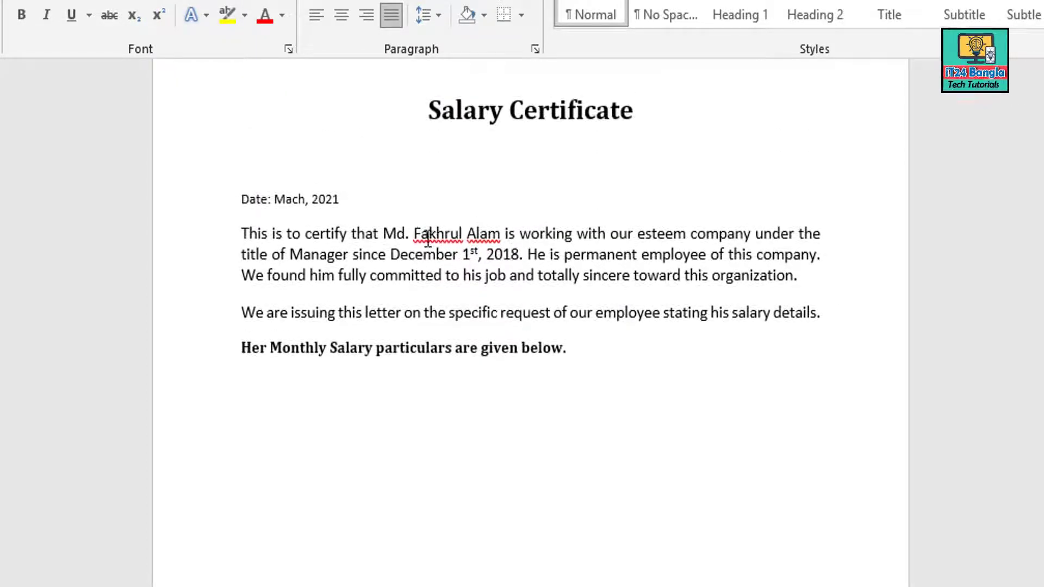
{"action": "left_click_drag", "start_coordinate": [413, 233], "coordinate": [490, 238]}
{"action": "left_click", "coordinate": [511, 255]}
{"action": "scroll", "coordinate": [364, 170], "scroll_direction": "down", "scroll_amount": 3}
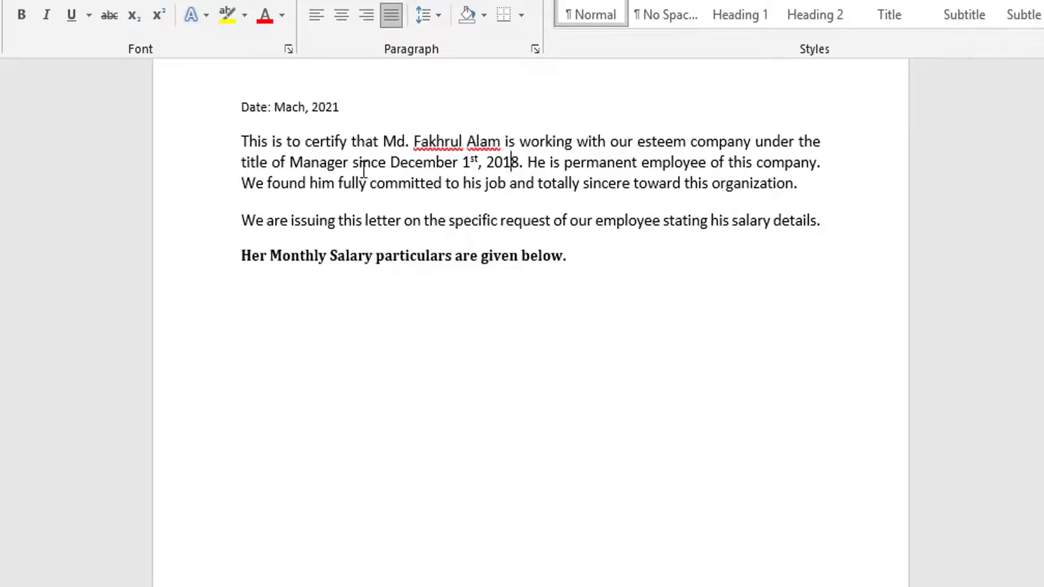
{"action": "scroll", "coordinate": [324, 169], "scroll_direction": "up", "scroll_amount": 3}
{"action": "left_click_drag", "start_coordinate": [414, 233], "coordinate": [491, 239]}
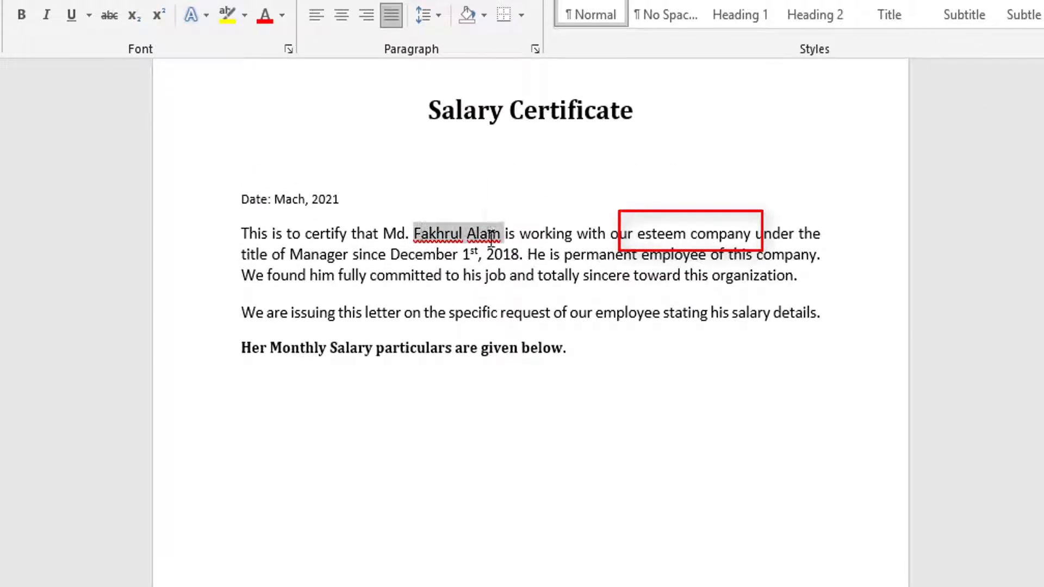
{"action": "left_click", "coordinate": [322, 260]}
{"action": "double_click", "coordinate": [303, 258]}
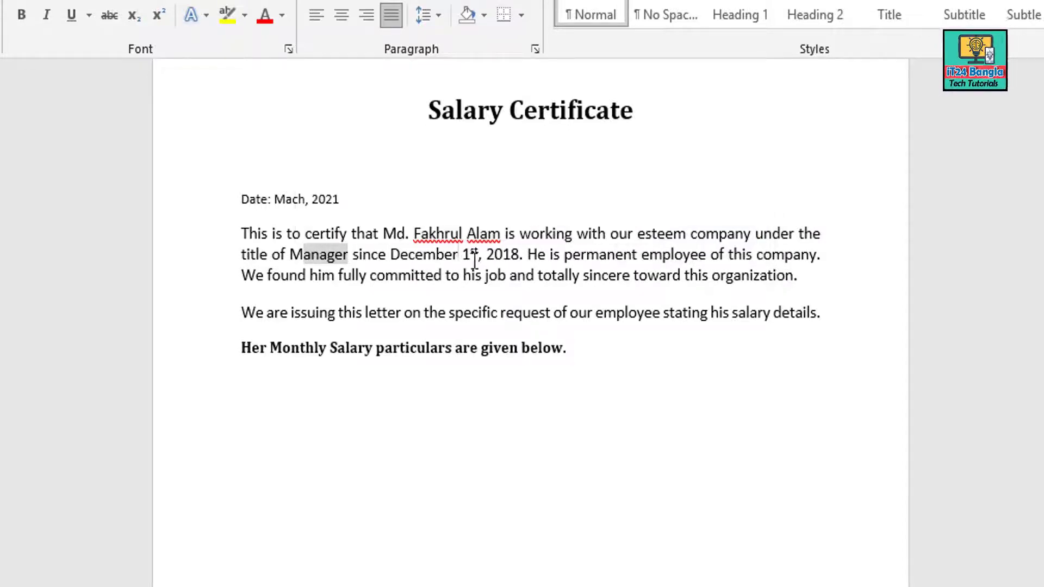
{"action": "left_click", "coordinate": [460, 260]}
{"action": "left_click_drag", "start_coordinate": [518, 261], "coordinate": [390, 260]}
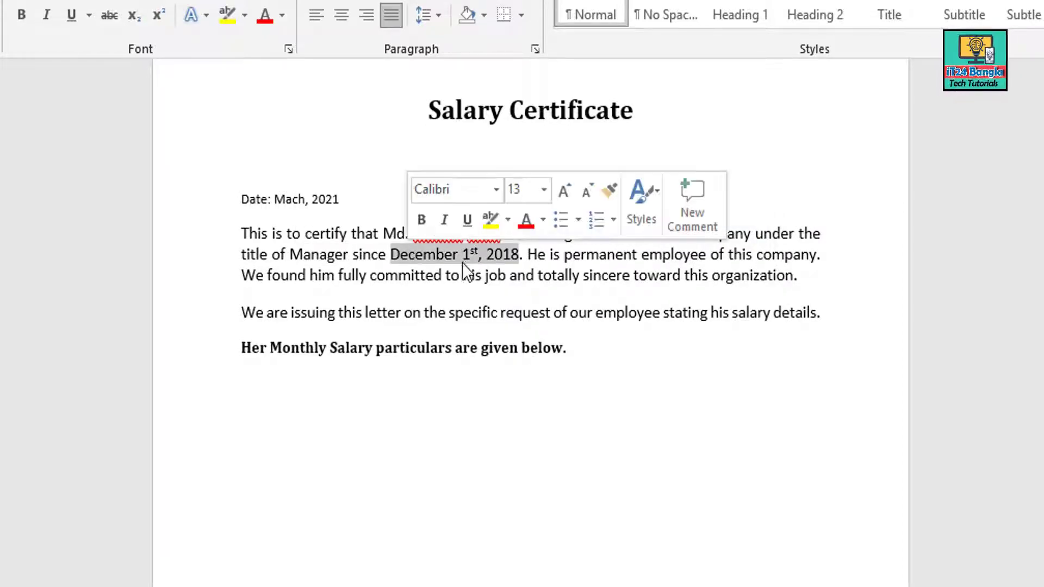
{"action": "left_click", "coordinate": [483, 261]}
{"action": "left_click_drag", "start_coordinate": [520, 260], "coordinate": [390, 260]}
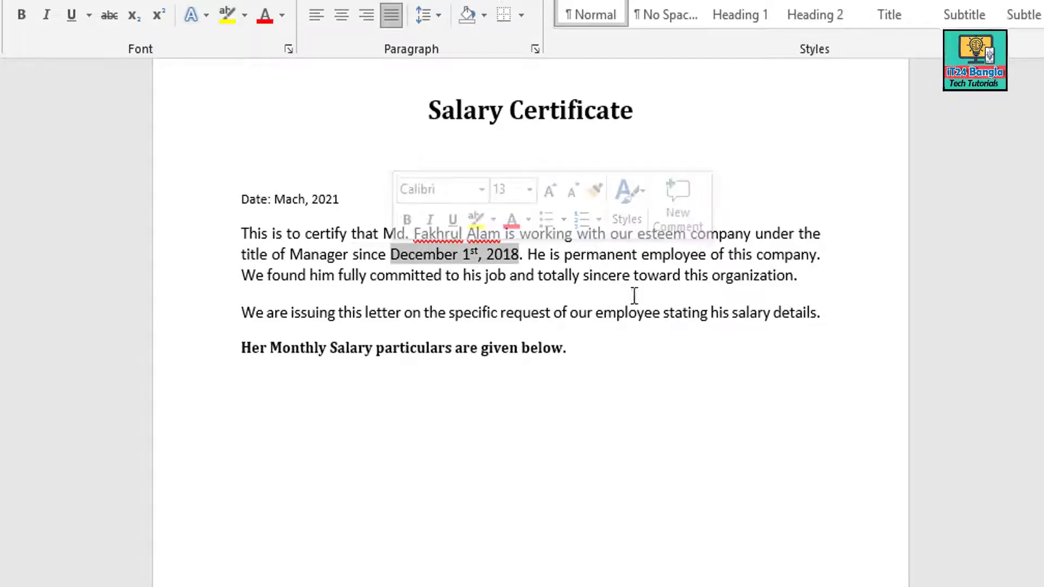
{"action": "left_click", "coordinate": [321, 199]}
Check the Mach, 2021 date, then add a new line after the salary-particulars sentence
{"action": "left_click_drag", "start_coordinate": [340, 200], "coordinate": [272, 199]}
{"action": "left_click", "coordinate": [272, 198]}
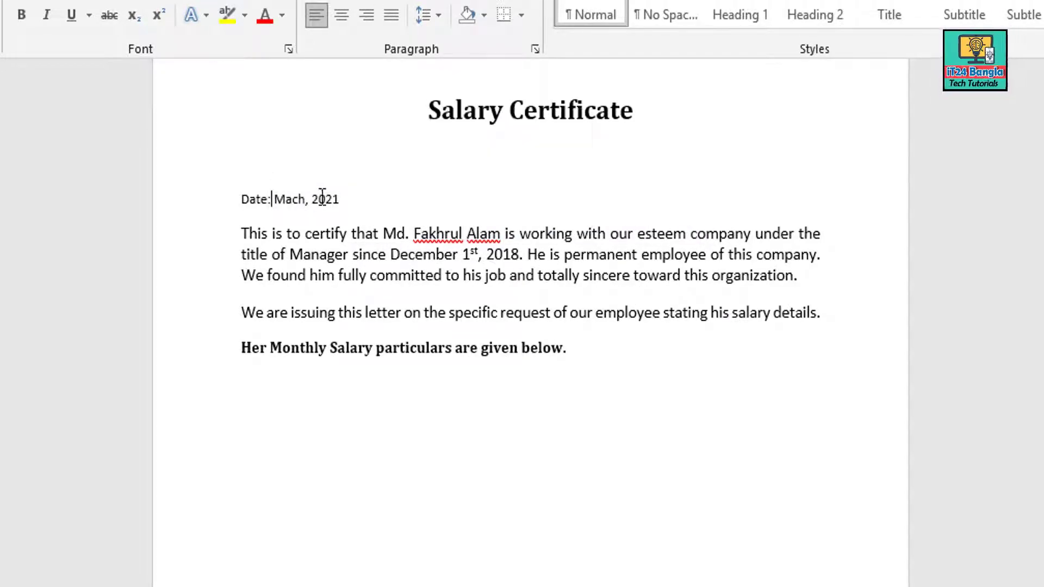
{"action": "left_click_drag", "start_coordinate": [345, 199], "coordinate": [277, 202]}
{"action": "scroll", "coordinate": [412, 335], "scroll_direction": "down", "scroll_amount": 1}
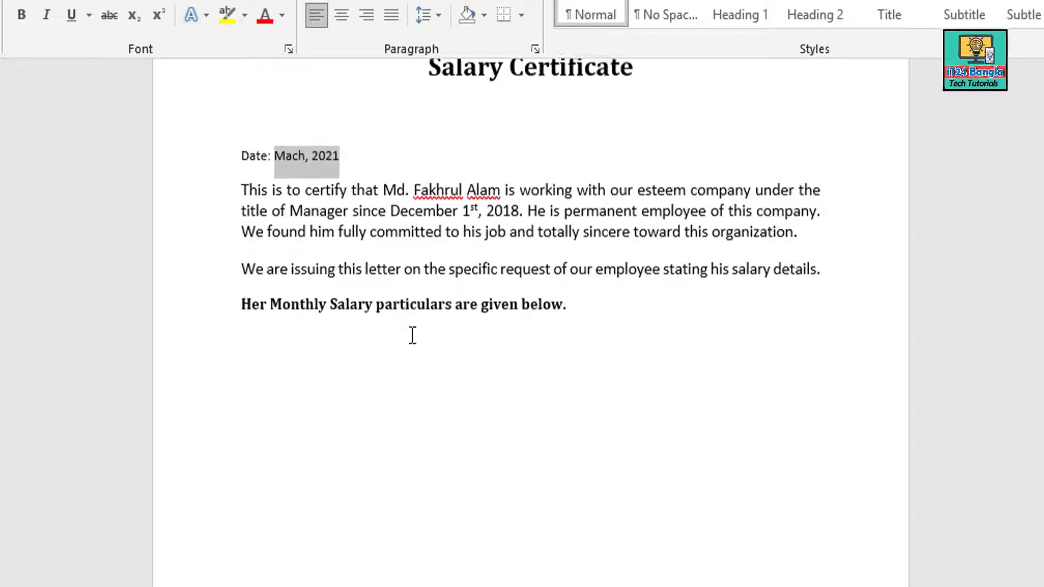
{"action": "scroll", "coordinate": [315, 319], "scroll_direction": "down", "scroll_amount": 1}
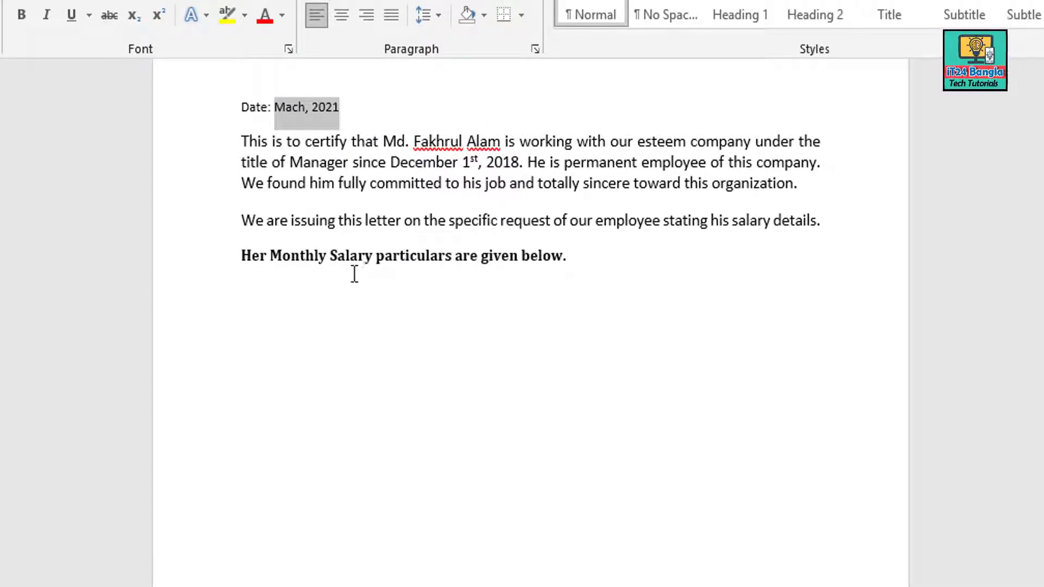
{"action": "left_click", "coordinate": [520, 253]}
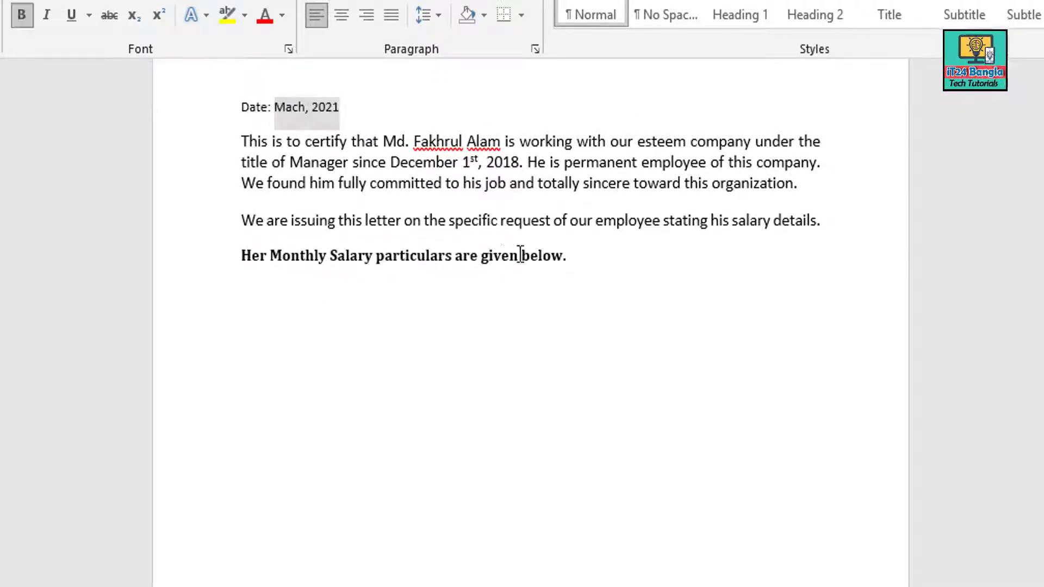
{"action": "left_click", "coordinate": [614, 259]}
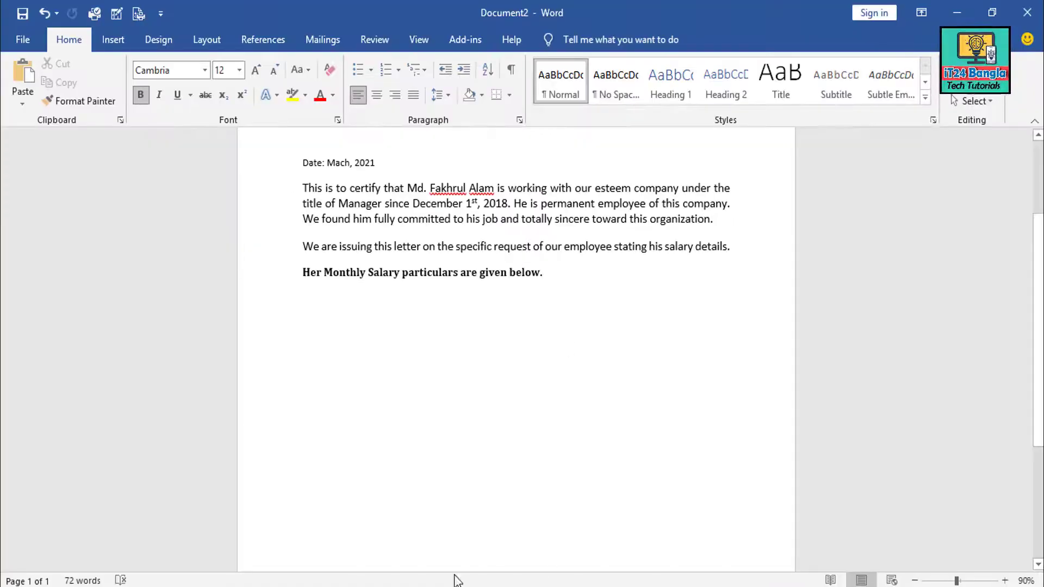
{"action": "key", "text": "Return"}
{"action": "key", "text": "Return"}
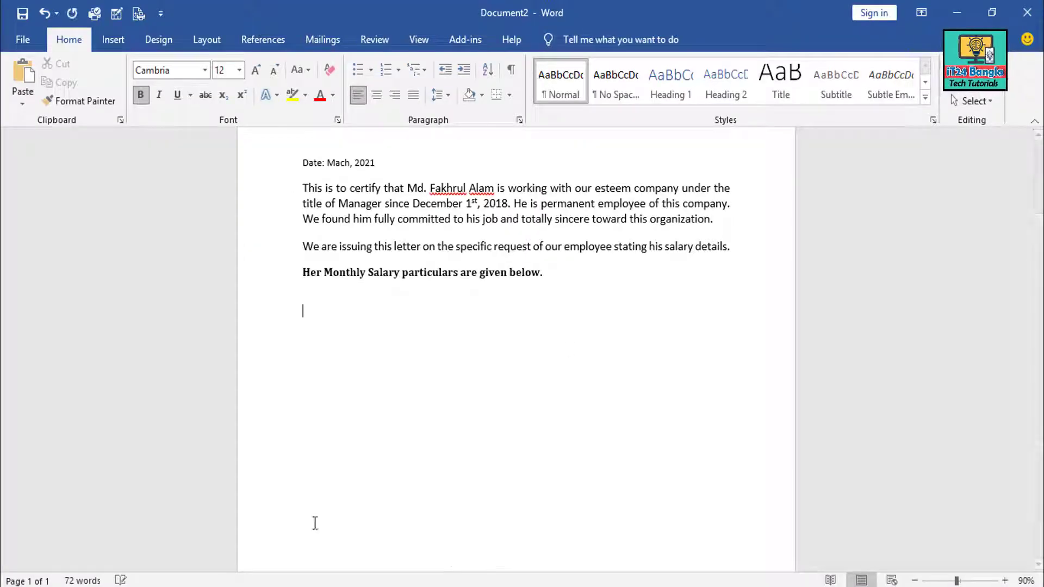
Copy the whole salary table from the original certificate and paste it below the particulars line
{"action": "left_click", "coordinate": [318, 586]}
{"action": "left_click", "coordinate": [267, 562]}
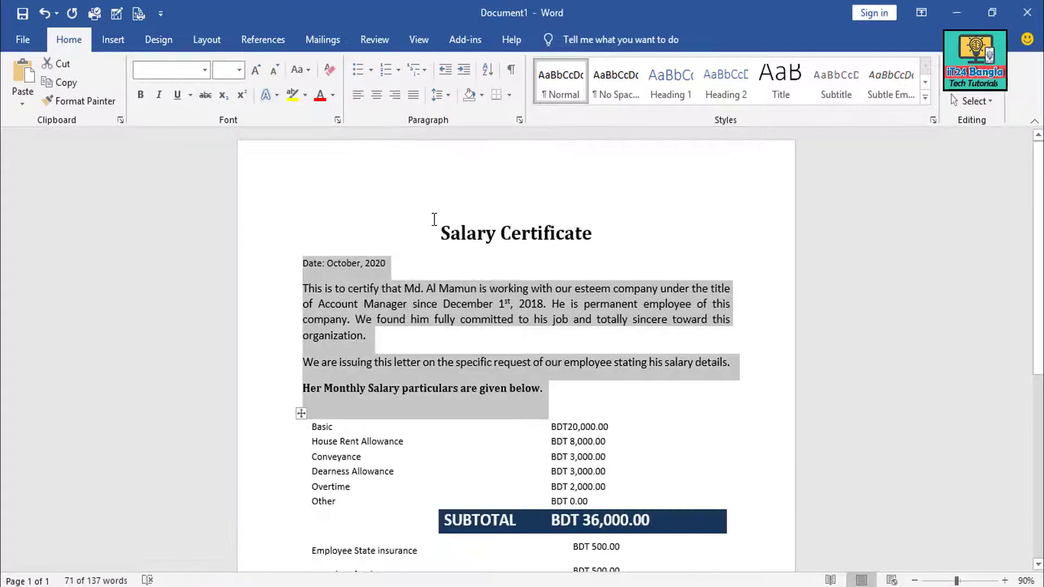
{"action": "scroll", "coordinate": [421, 399], "scroll_direction": "down", "scroll_amount": 3}
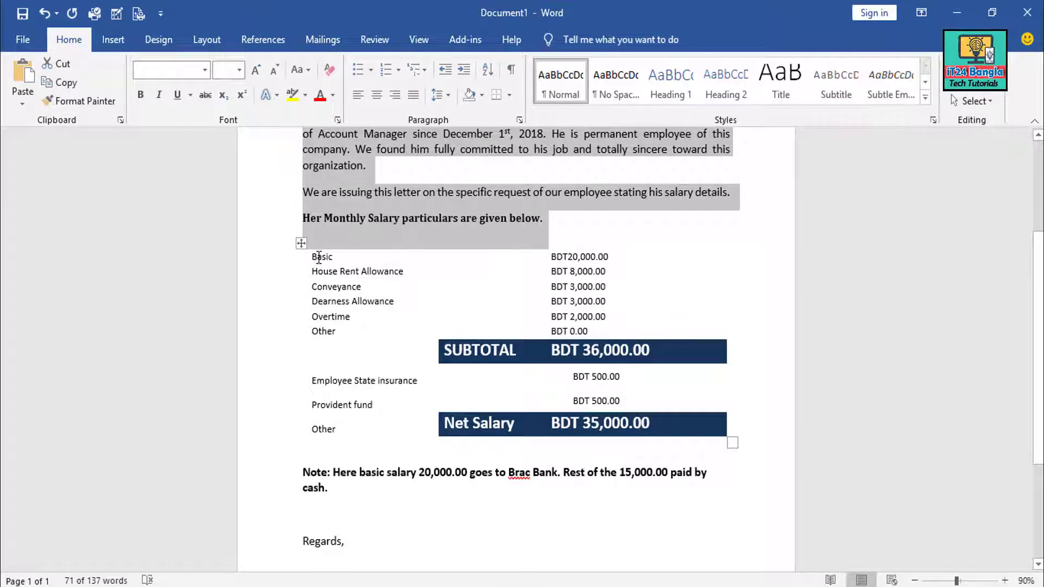
{"action": "left_click", "coordinate": [316, 262]}
{"action": "left_click", "coordinate": [301, 243]}
{"action": "key", "text": "ctrl+c"}
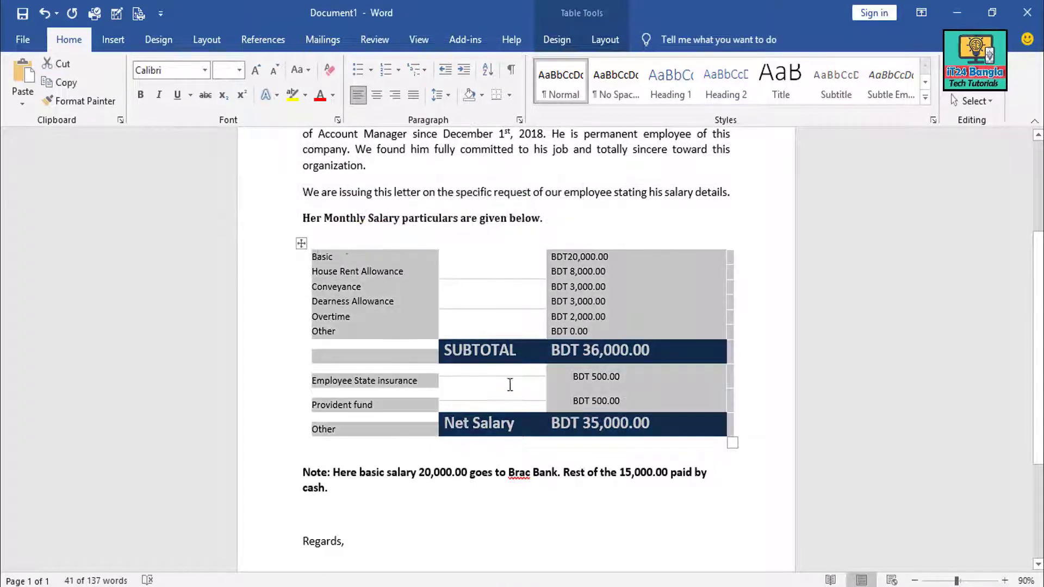
{"action": "key", "text": "alt+Tab"}
{"action": "key", "text": "ctrl+v"}
{"action": "left_click", "coordinate": [352, 330]}
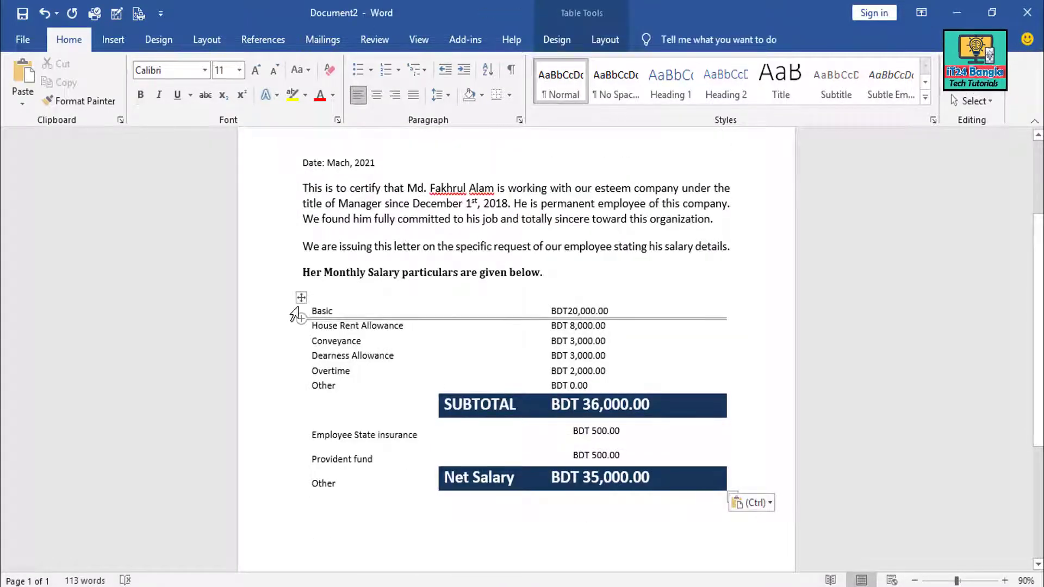
{"action": "left_click", "coordinate": [301, 297]}
{"action": "left_click", "coordinate": [556, 39]}
{"action": "left_click", "coordinate": [321, 311]}
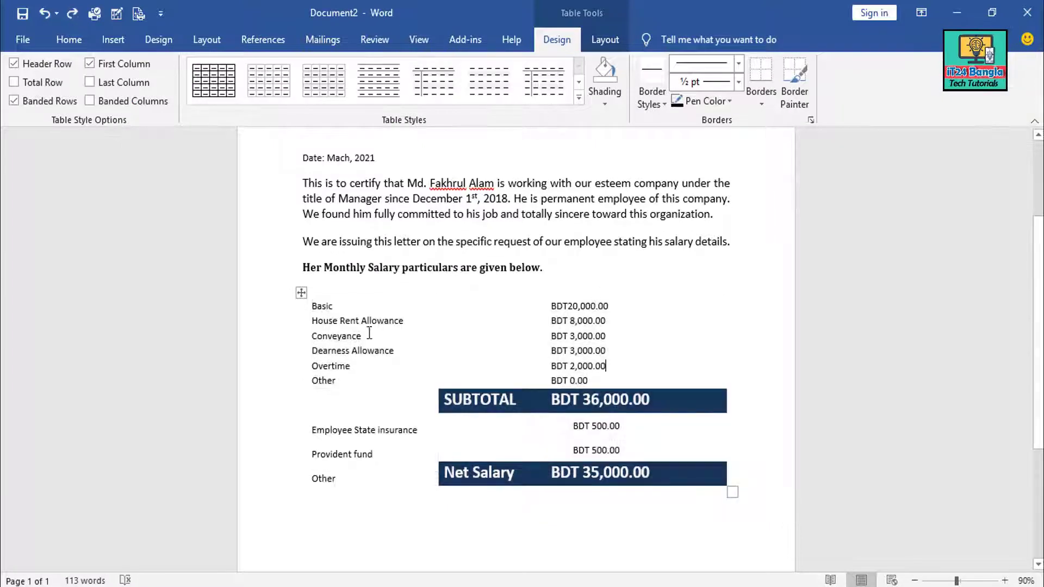
{"action": "double_click", "coordinate": [324, 309]}
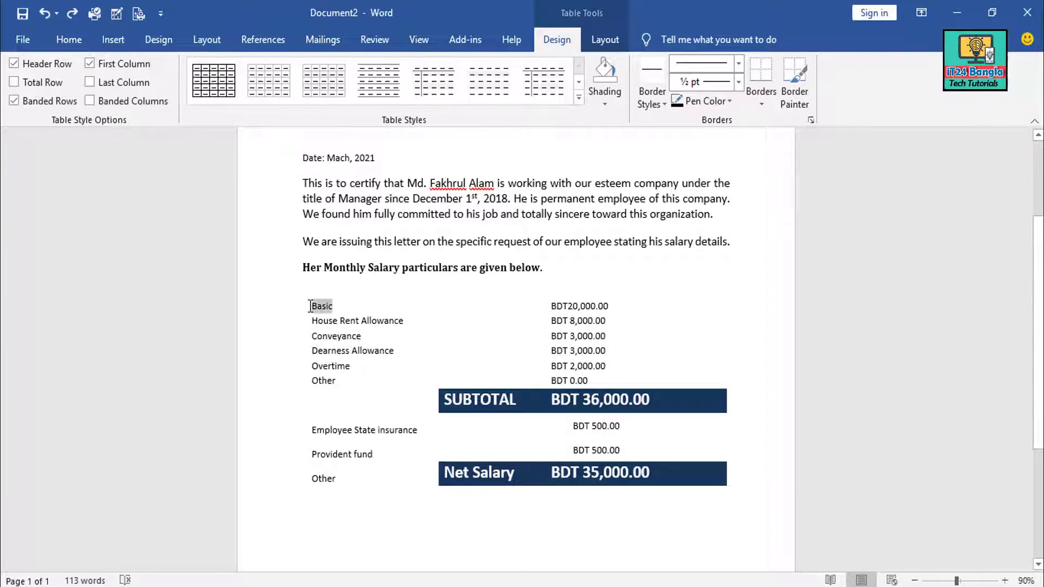
{"action": "left_click", "coordinate": [599, 298]}
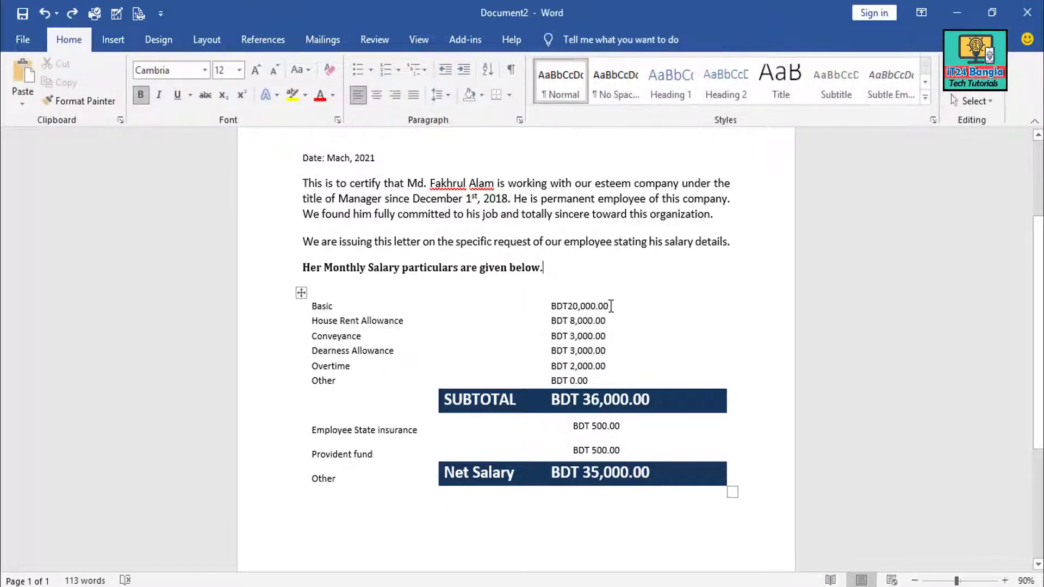
{"action": "left_click_drag", "start_coordinate": [610, 306], "coordinate": [550, 307]}
{"action": "key", "text": "ctrl+c"}
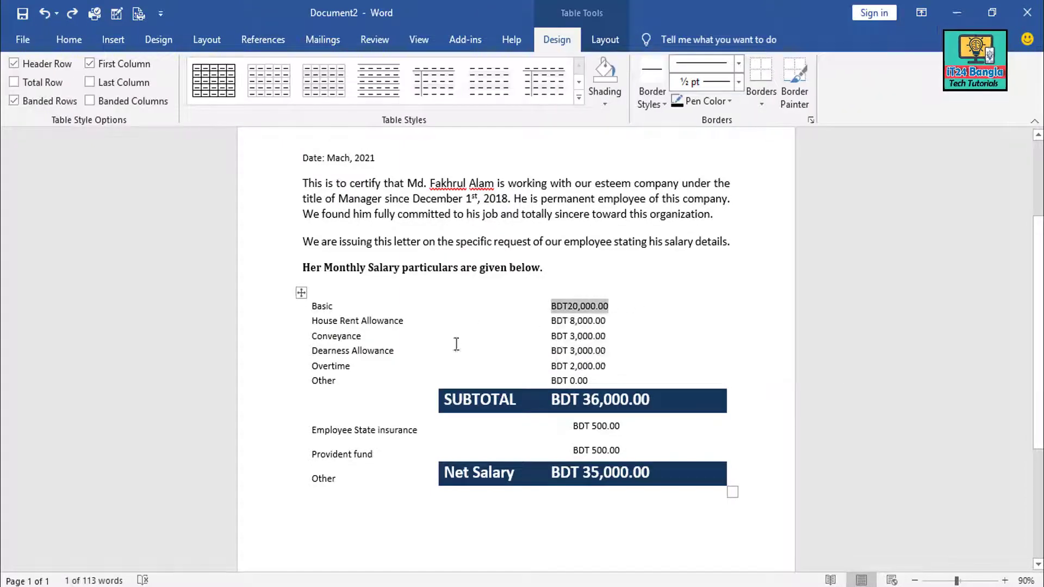
{"action": "left_click", "coordinate": [412, 328]}
{"action": "left_click_drag", "start_coordinate": [412, 324], "coordinate": [312, 322]}
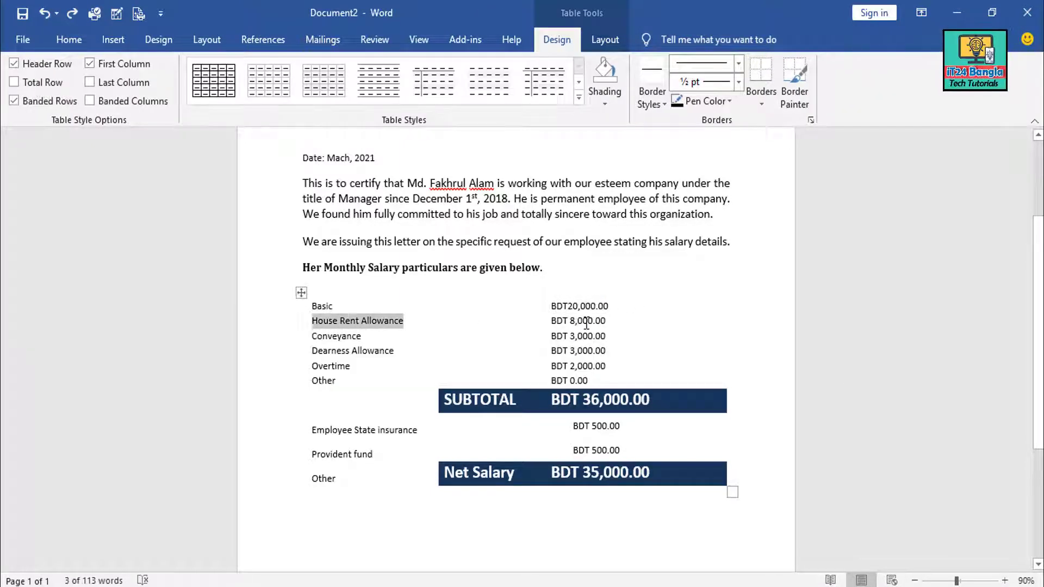
{"action": "left_click_drag", "start_coordinate": [615, 321], "coordinate": [550, 321]}
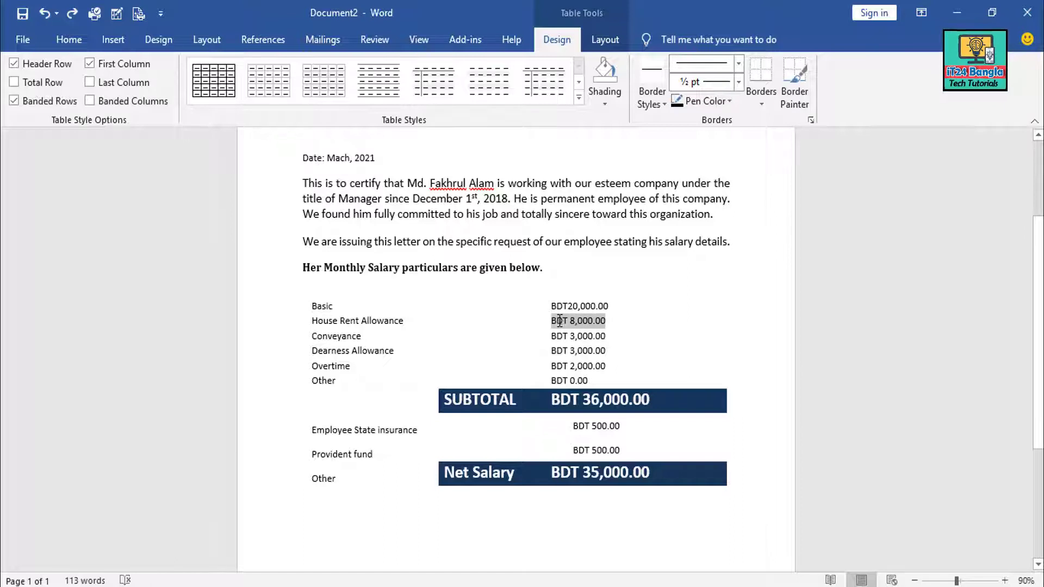
{"action": "left_click", "coordinate": [618, 313]}
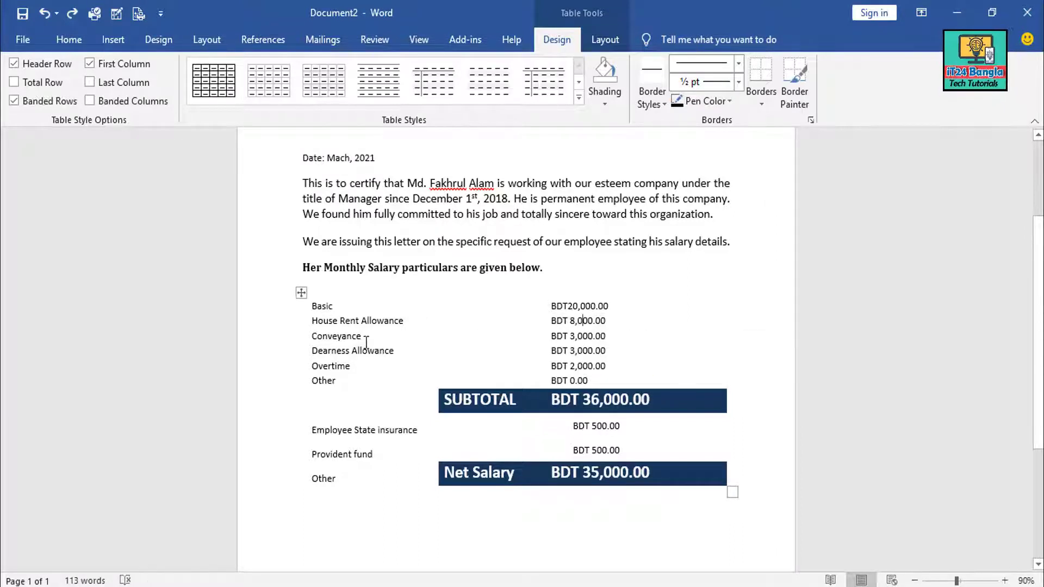
{"action": "left_click_drag", "start_coordinate": [363, 336], "coordinate": [332, 337]}
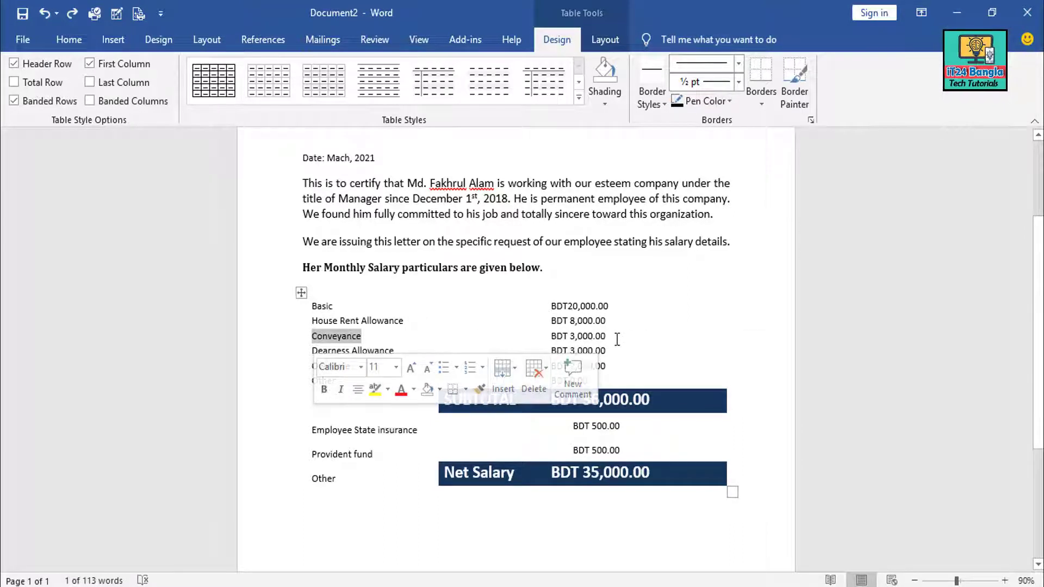
{"action": "left_click_drag", "start_coordinate": [606, 336], "coordinate": [550, 336]}
{"action": "left_click", "coordinate": [593, 336]}
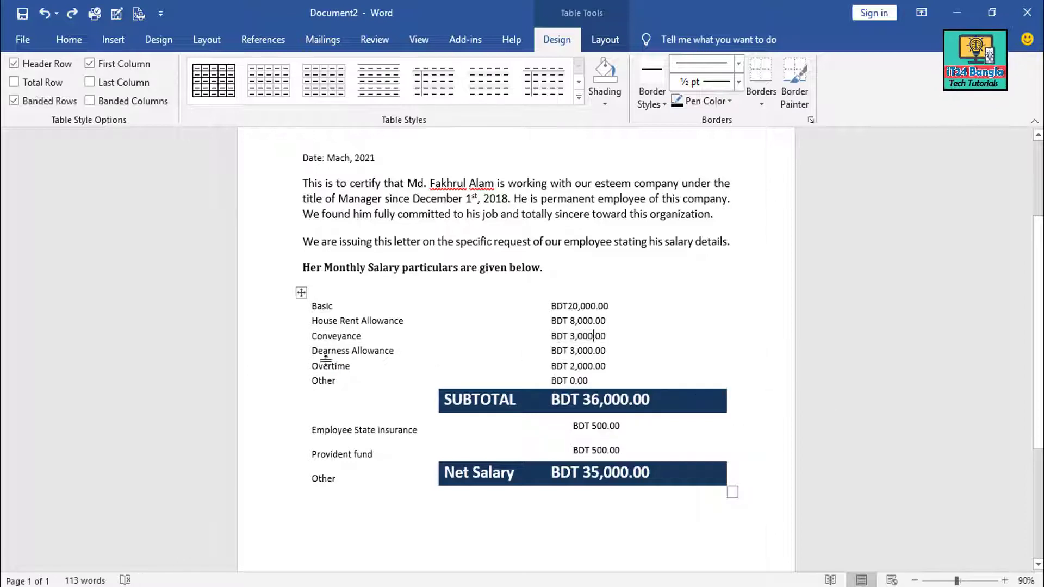
{"action": "left_click", "coordinate": [395, 351]}
{"action": "triple_click", "coordinate": [346, 352]}
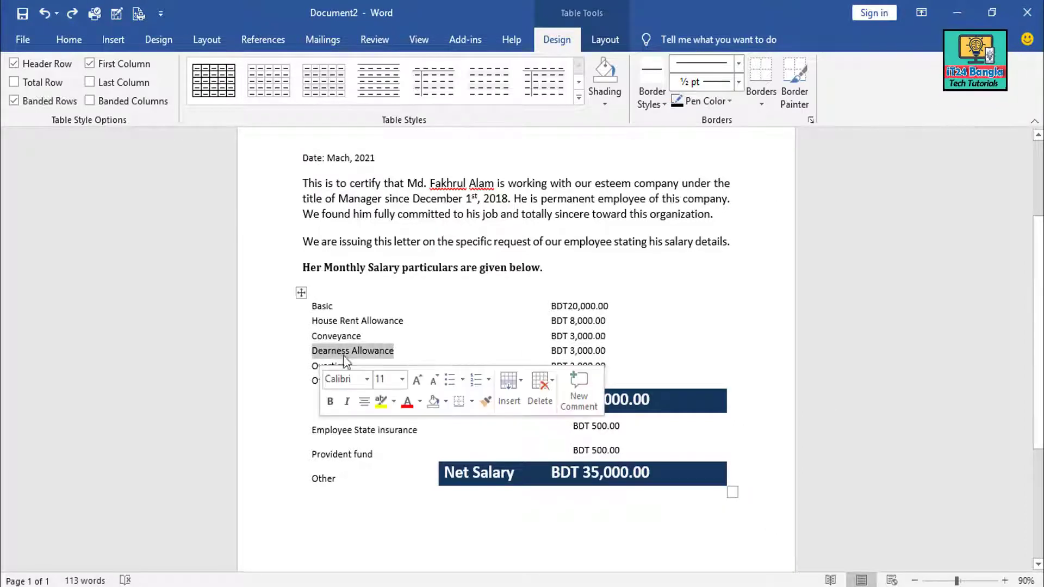
{"action": "left_click", "coordinate": [594, 351]}
{"action": "left_click_drag", "start_coordinate": [604, 353], "coordinate": [550, 351]}
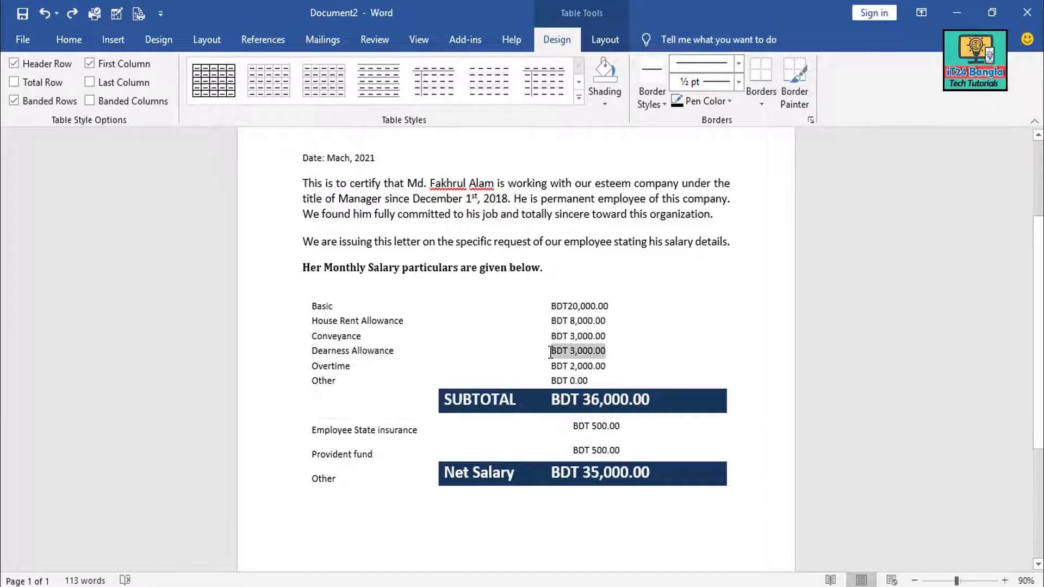
{"action": "scroll", "coordinate": [438, 366], "scroll_direction": "down", "scroll_amount": 2}
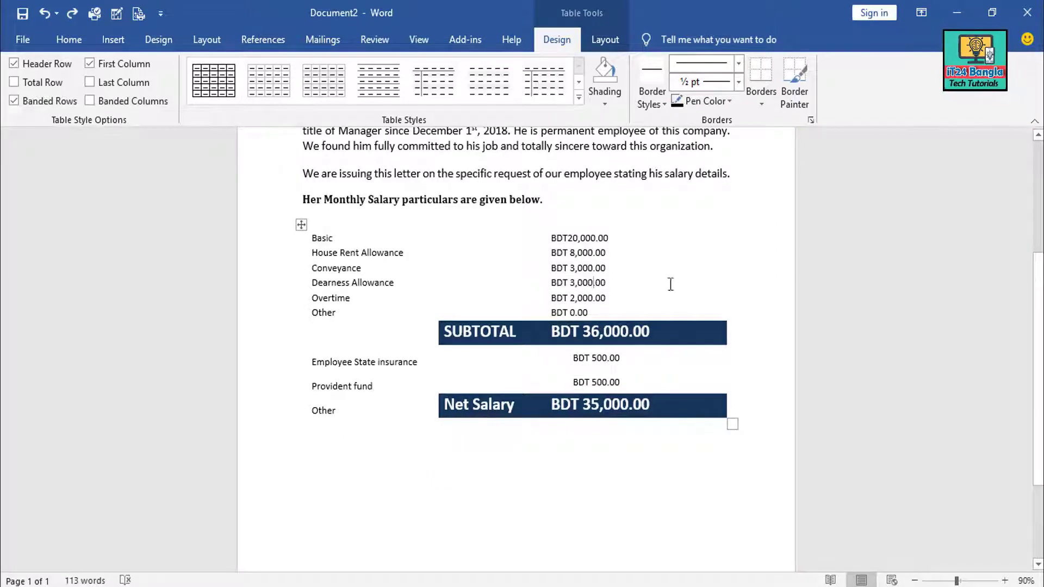
{"action": "left_click_drag", "start_coordinate": [605, 282], "coordinate": [559, 285]}
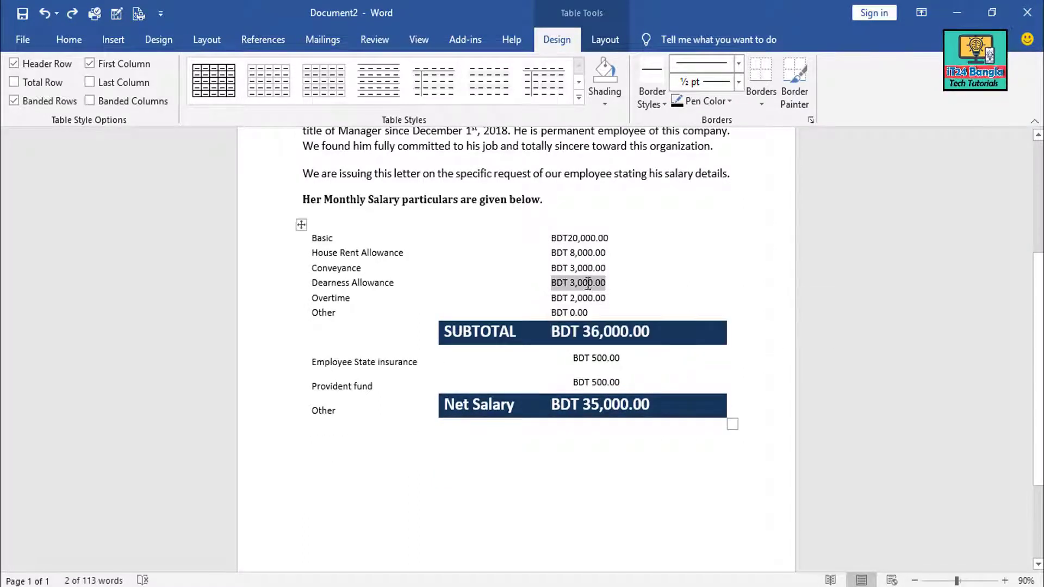
{"action": "left_click", "coordinate": [582, 283]}
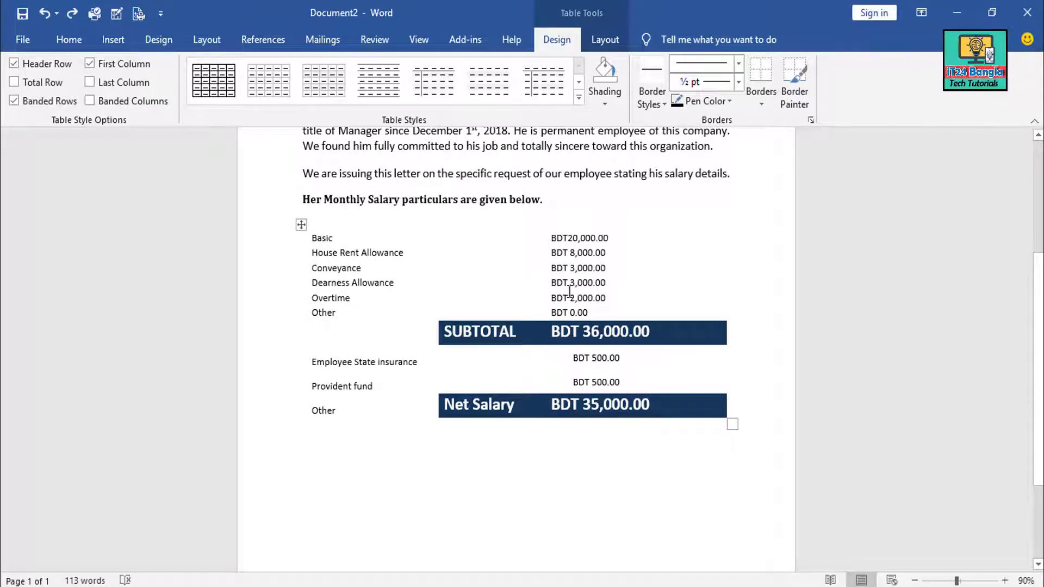
{"action": "left_click_drag", "start_coordinate": [607, 297], "coordinate": [552, 297]}
{"action": "left_click", "coordinate": [589, 297]}
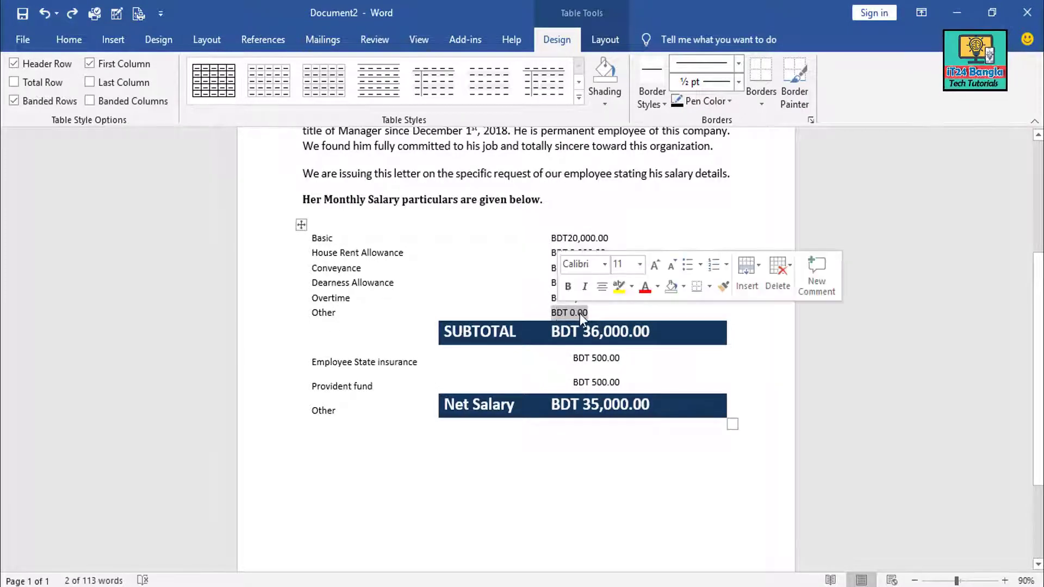
{"action": "left_click", "coordinate": [580, 313]}
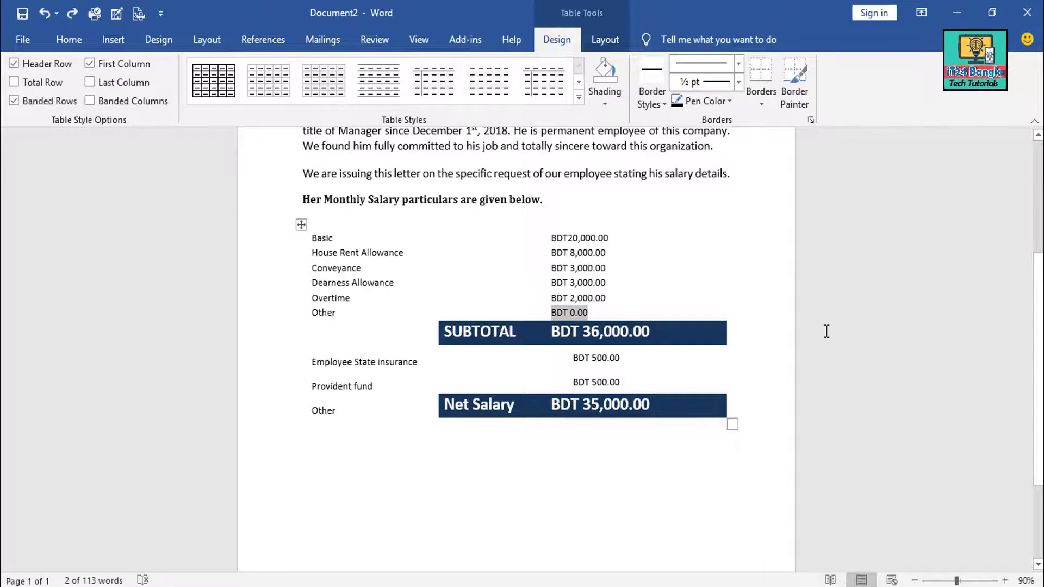
{"action": "scroll", "coordinate": [827, 331], "scroll_direction": "down", "scroll_amount": 1}
{"action": "left_click", "coordinate": [579, 297]}
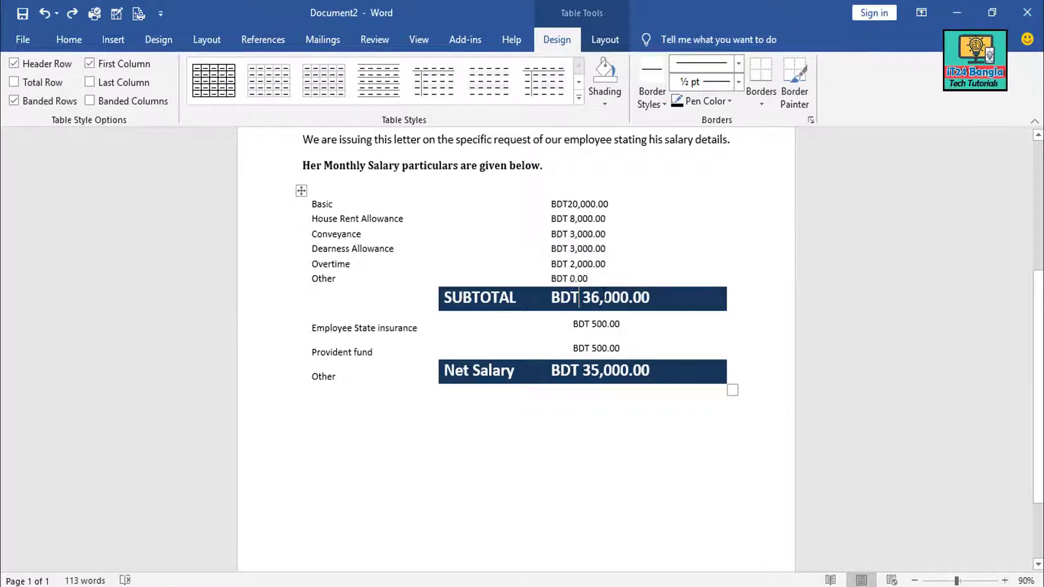
{"action": "left_click", "coordinate": [661, 298]}
{"action": "left_click_drag", "start_coordinate": [447, 297], "coordinate": [656, 303]}
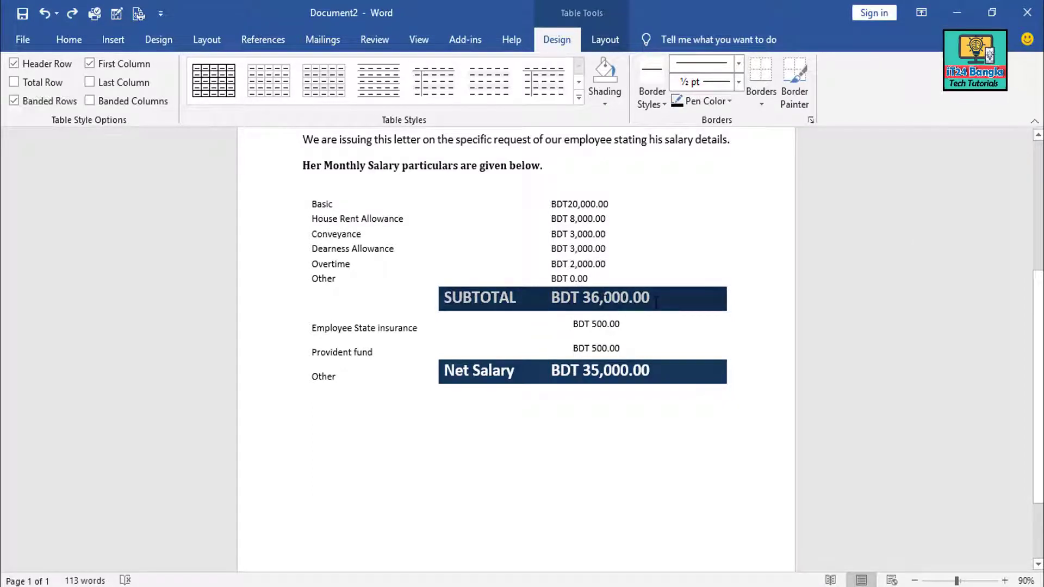
{"action": "left_click", "coordinate": [714, 304]}
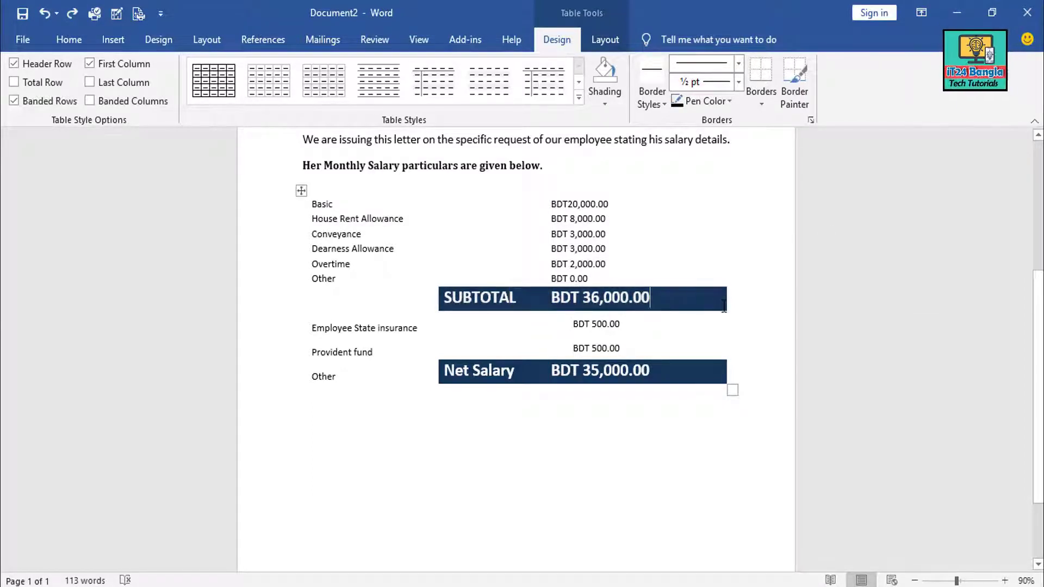
{"action": "left_click_drag", "start_coordinate": [558, 298], "coordinate": [465, 301]}
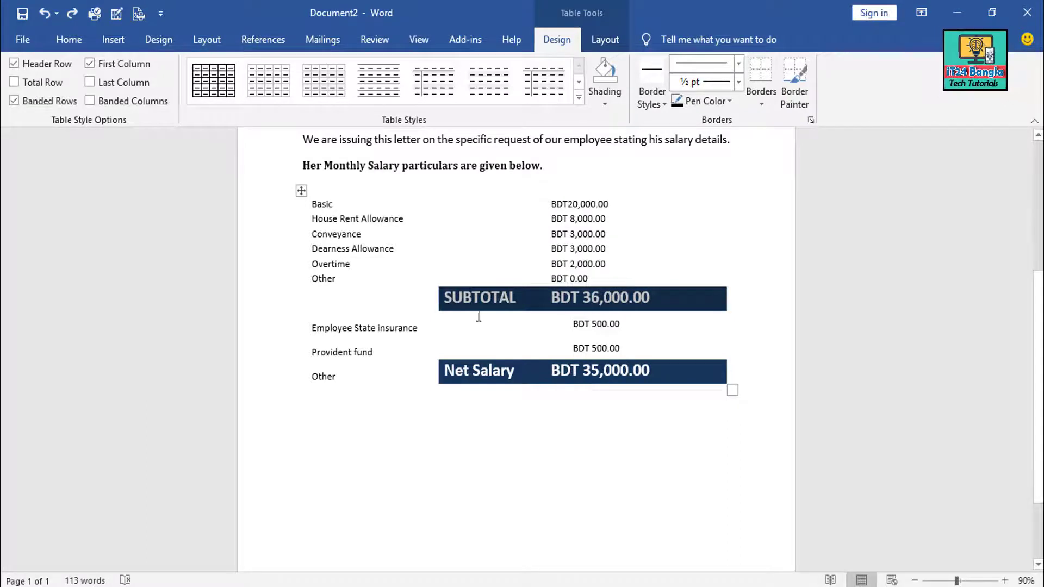
{"action": "left_click", "coordinate": [475, 307]}
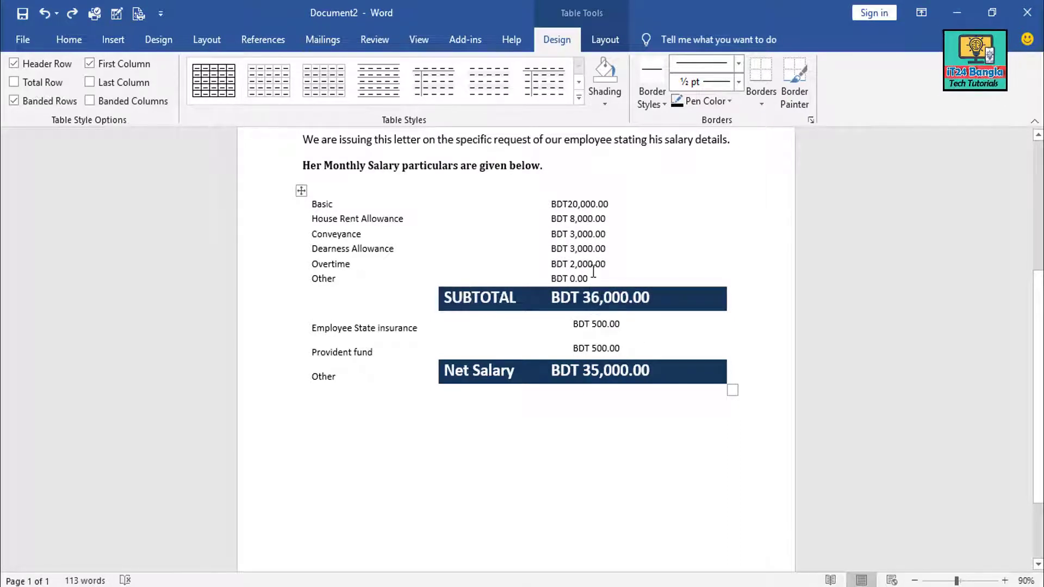
{"action": "left_click", "coordinate": [300, 192]}
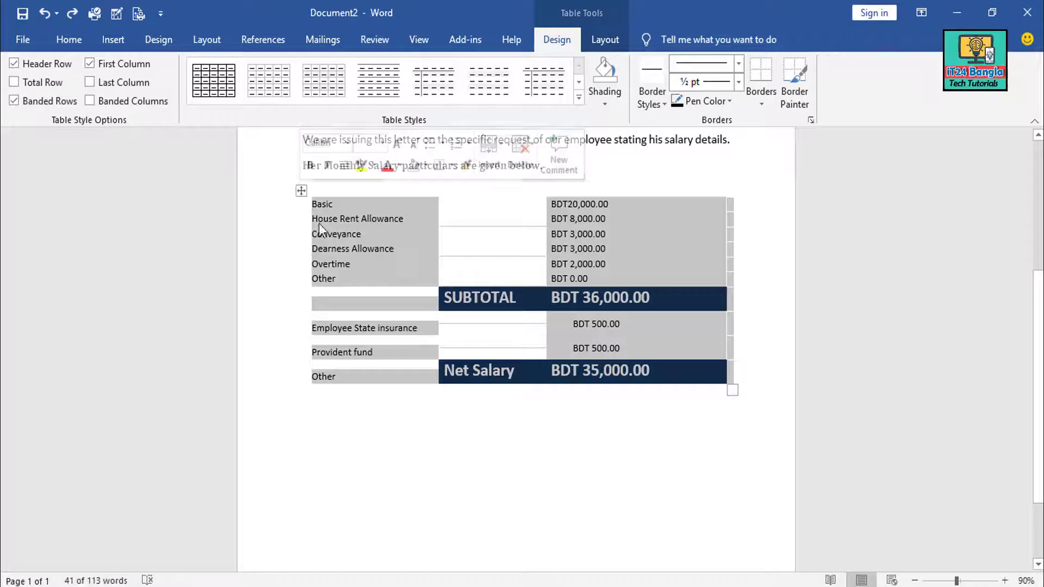
{"action": "left_click", "coordinate": [566, 223]}
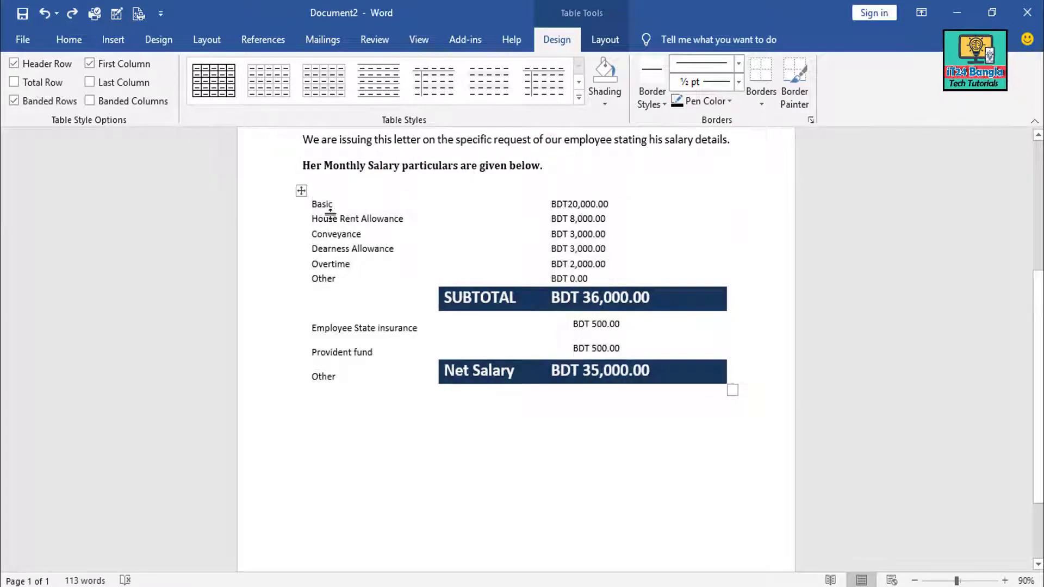
{"action": "left_click", "coordinate": [307, 205]}
{"action": "left_click", "coordinate": [333, 165]}
Insert a temporary two-column, one-row table holding BDT 20,000.00 above the salary table
{"action": "key", "text": "Return"}
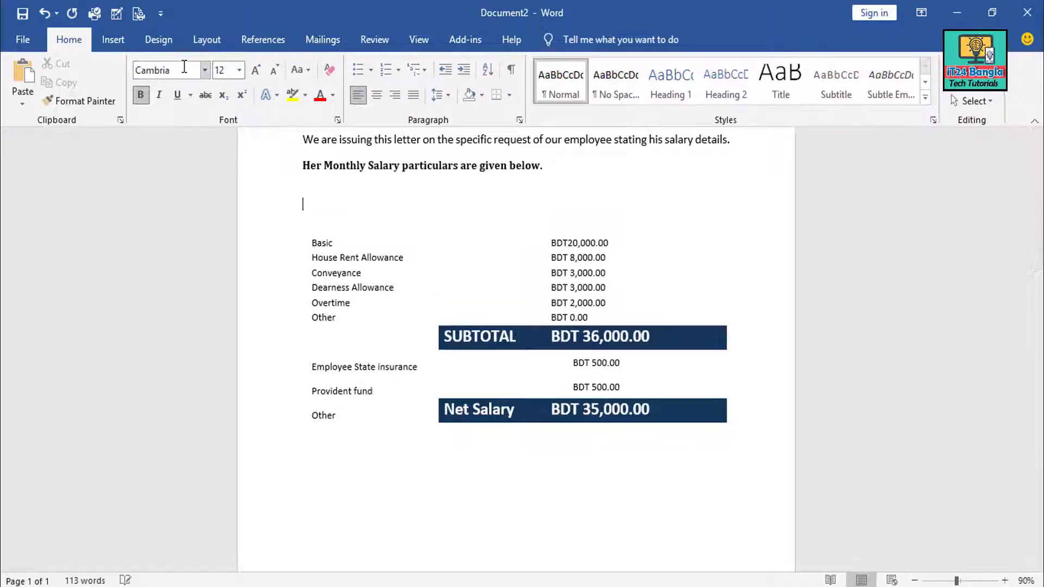
{"action": "left_click", "coordinate": [113, 40]}
{"action": "left_click", "coordinate": [106, 103]}
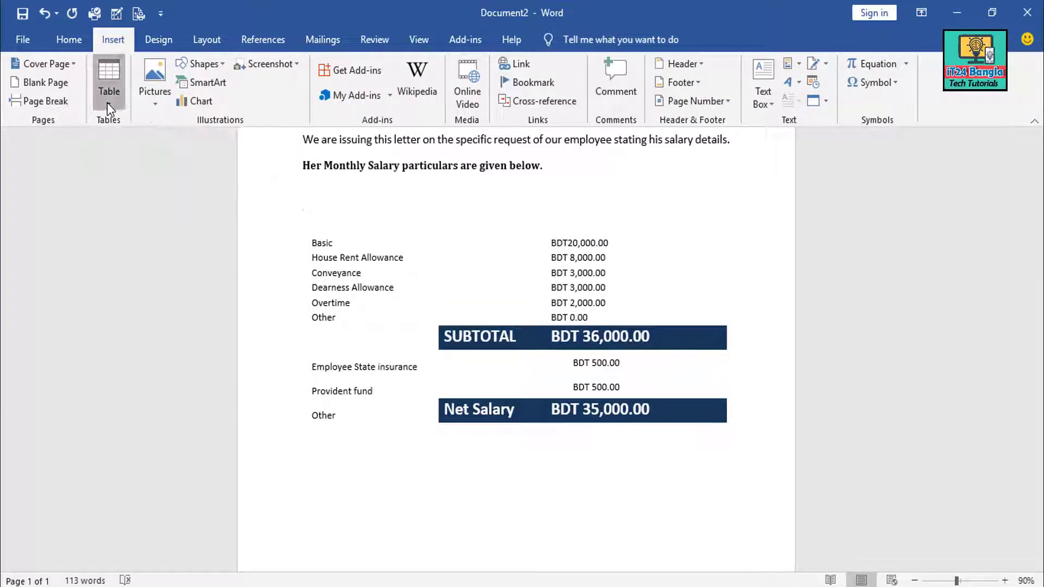
{"action": "left_click", "coordinate": [109, 134]}
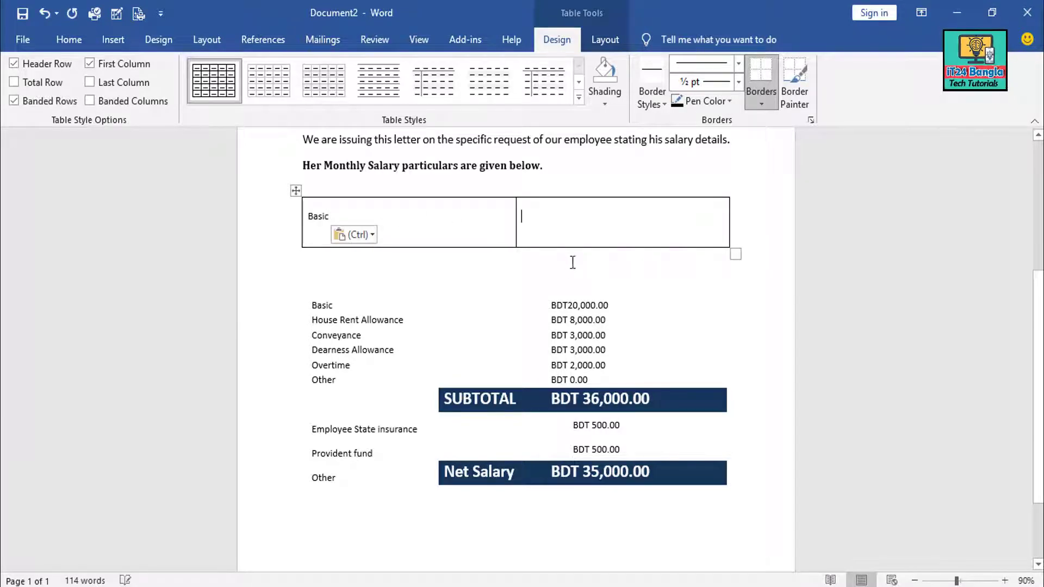
{"action": "left_click", "coordinate": [533, 230]}
{"action": "key", "text": "ctrl+v"}
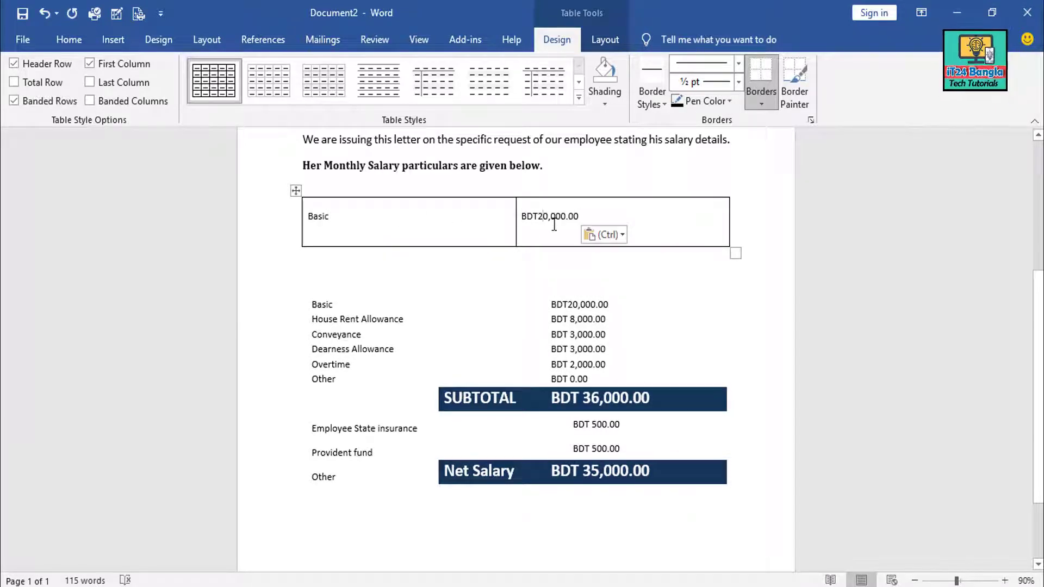
{"action": "key", "text": "Left"}
{"action": "left_click", "coordinate": [581, 221]}
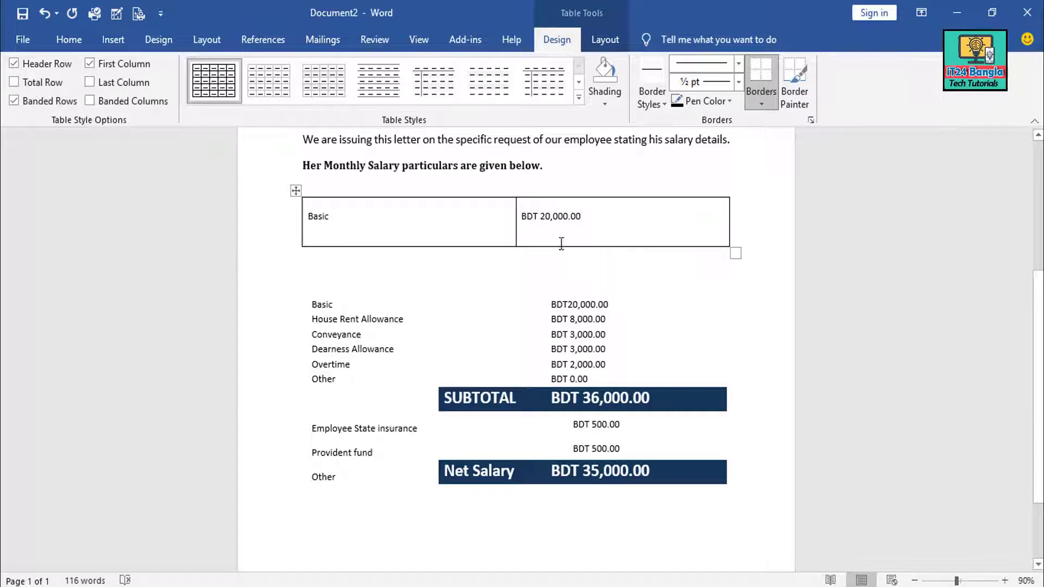
Apply No Border to the whole temporary table
{"action": "left_click", "coordinate": [295, 191]}
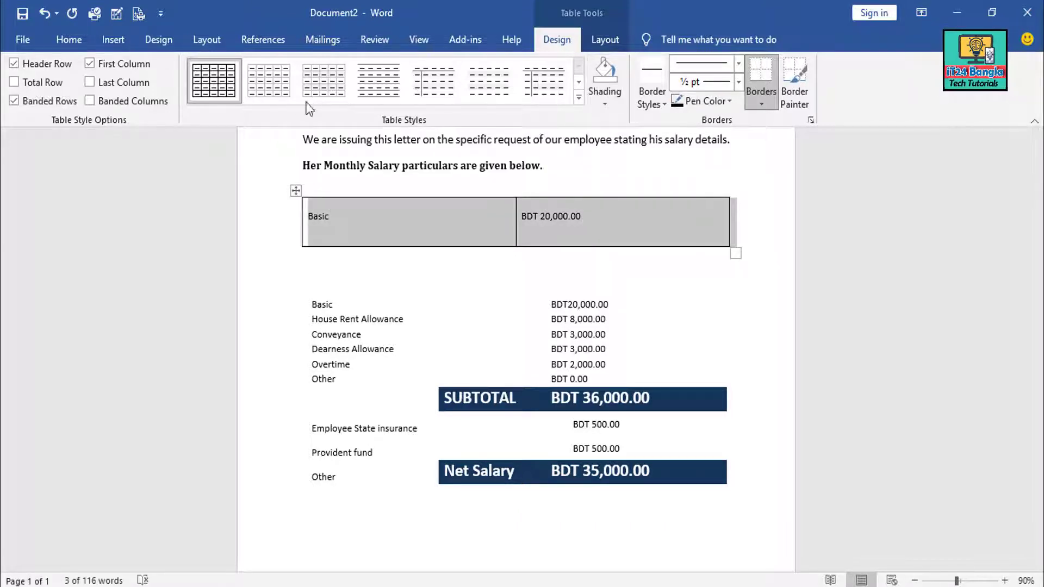
{"action": "left_click", "coordinate": [80, 43]}
{"action": "left_click", "coordinate": [510, 95]}
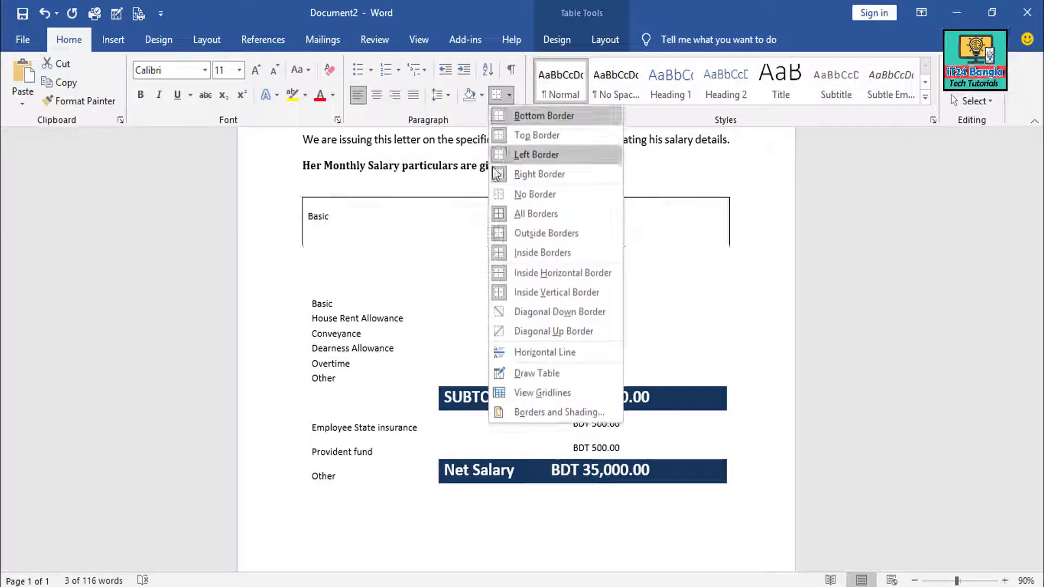
{"action": "left_click", "coordinate": [530, 193]}
{"action": "left_click", "coordinate": [568, 232]}
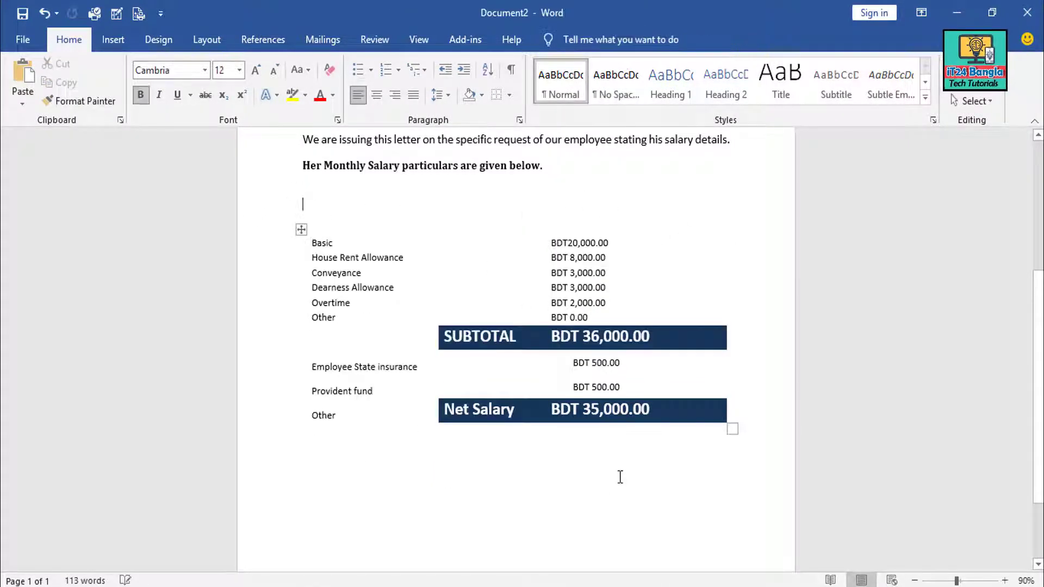
{"action": "scroll", "coordinate": [352, 368], "scroll_direction": "down", "scroll_amount": 2}
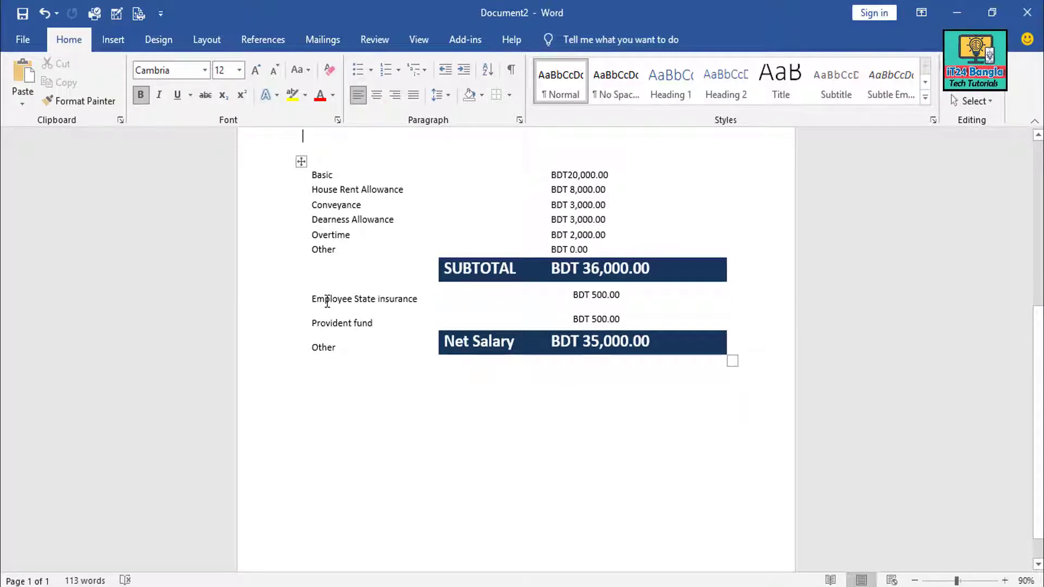
{"action": "left_click", "coordinate": [360, 300]}
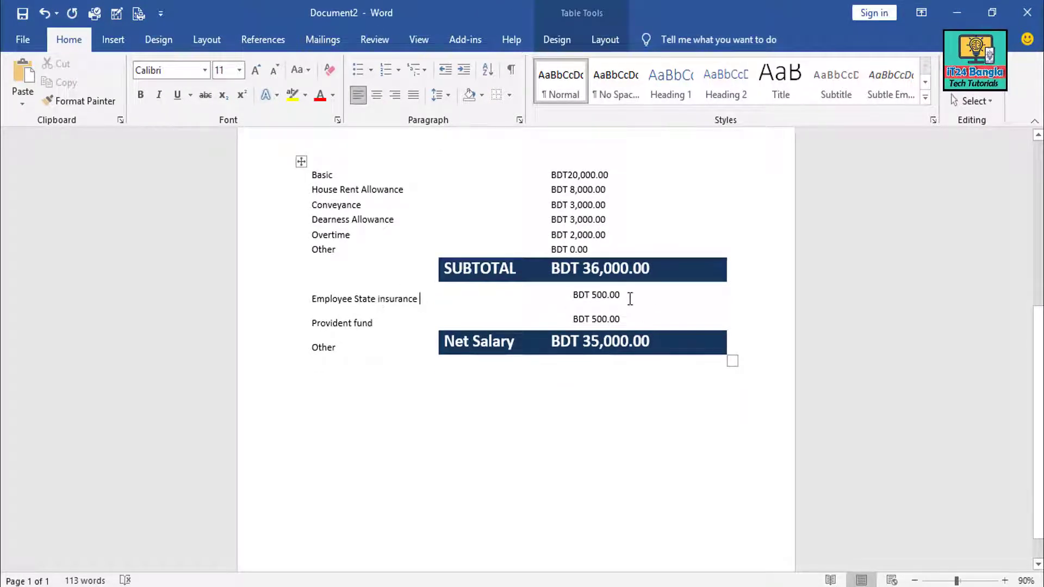
{"action": "left_click_drag", "start_coordinate": [624, 295], "coordinate": [572, 295]}
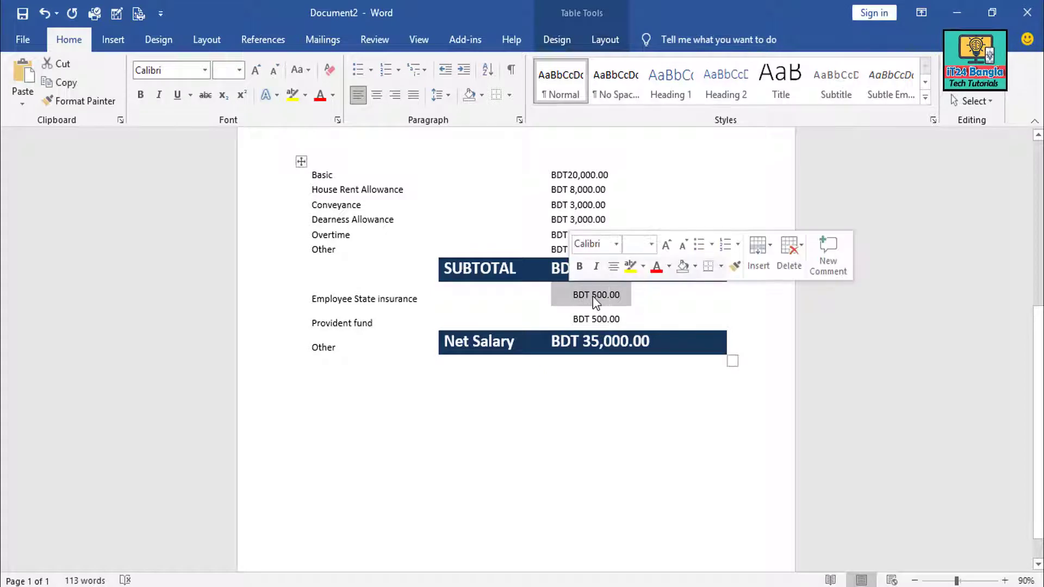
{"action": "left_click", "coordinate": [593, 296]}
{"action": "left_click", "coordinate": [604, 296]}
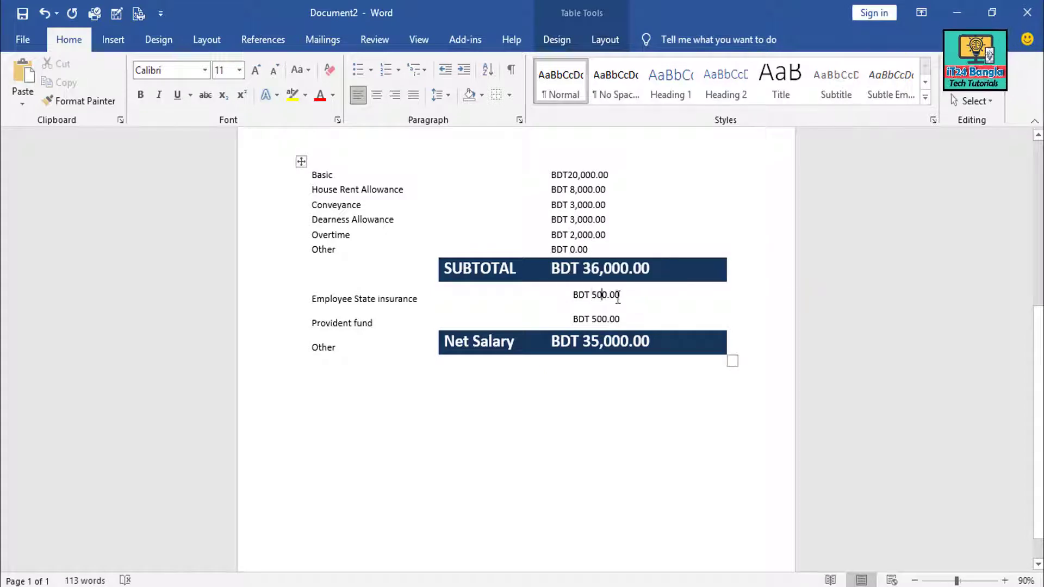
{"action": "left_click_drag", "start_coordinate": [598, 297], "coordinate": [577, 302]}
{"action": "left_click", "coordinate": [592, 297]}
{"action": "left_click", "coordinate": [375, 324]}
{"action": "left_click_drag", "start_coordinate": [633, 321], "coordinate": [572, 321]}
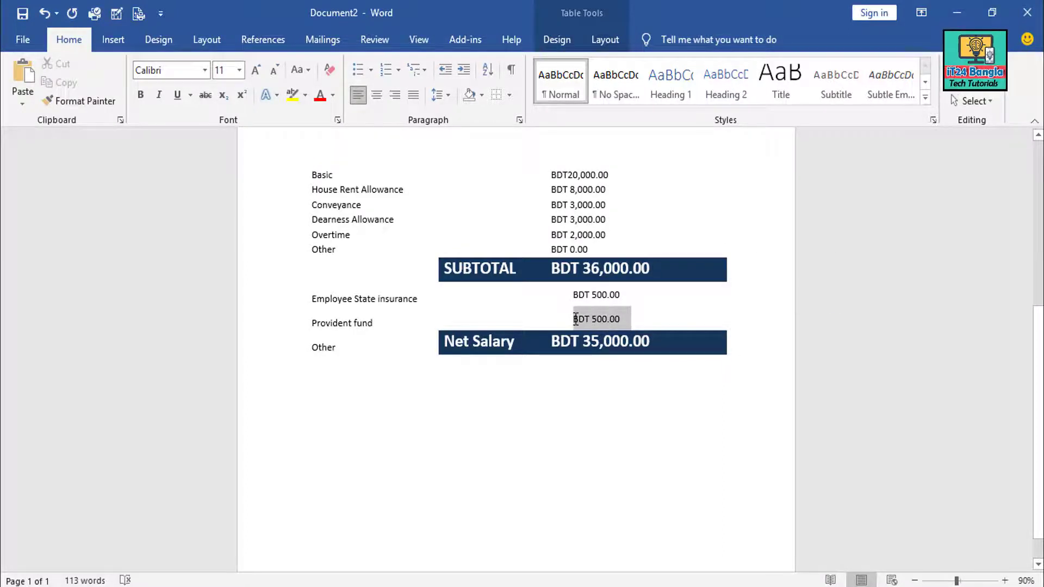
{"action": "left_click", "coordinate": [606, 321]}
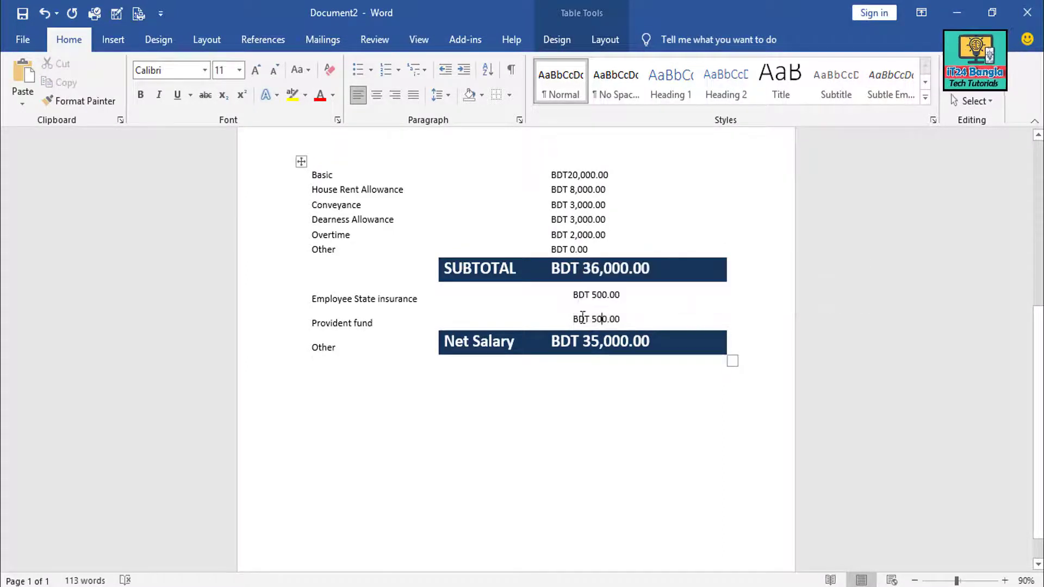
{"action": "triple_click", "coordinate": [577, 319]}
{"action": "left_click", "coordinate": [510, 277]}
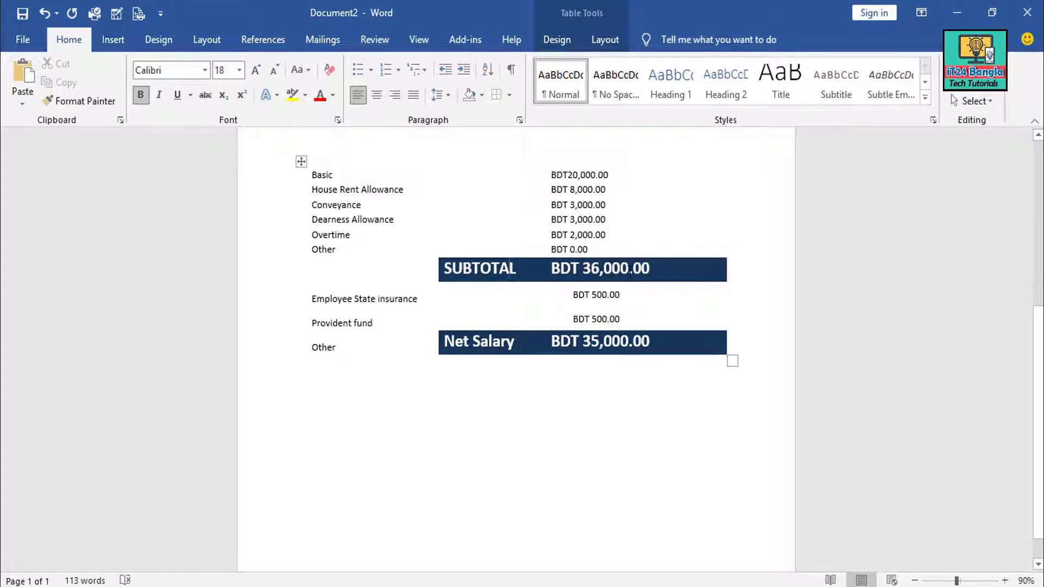
{"action": "double_click", "coordinate": [631, 272]}
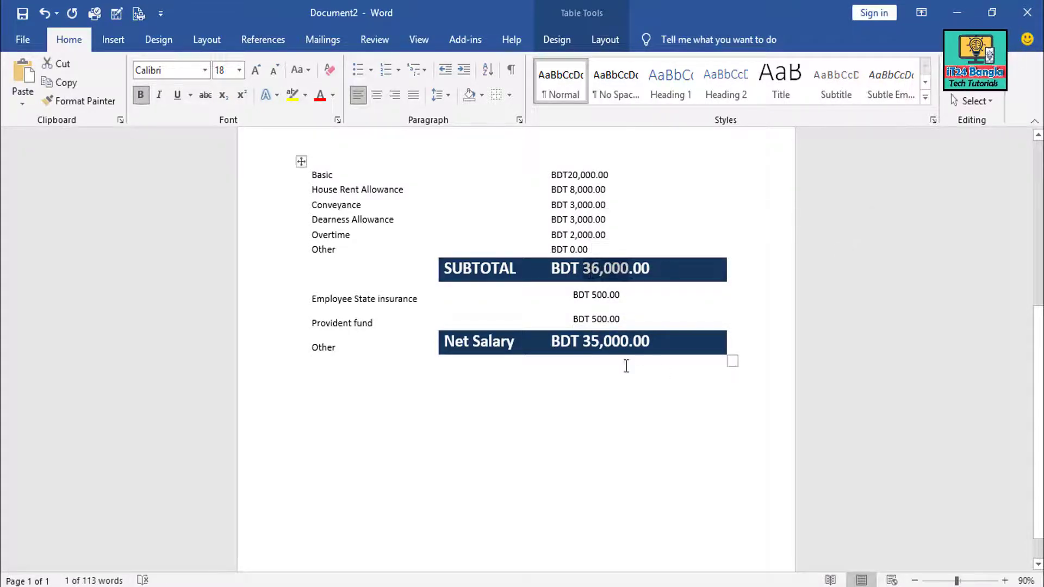
{"action": "left_click", "coordinate": [607, 339]}
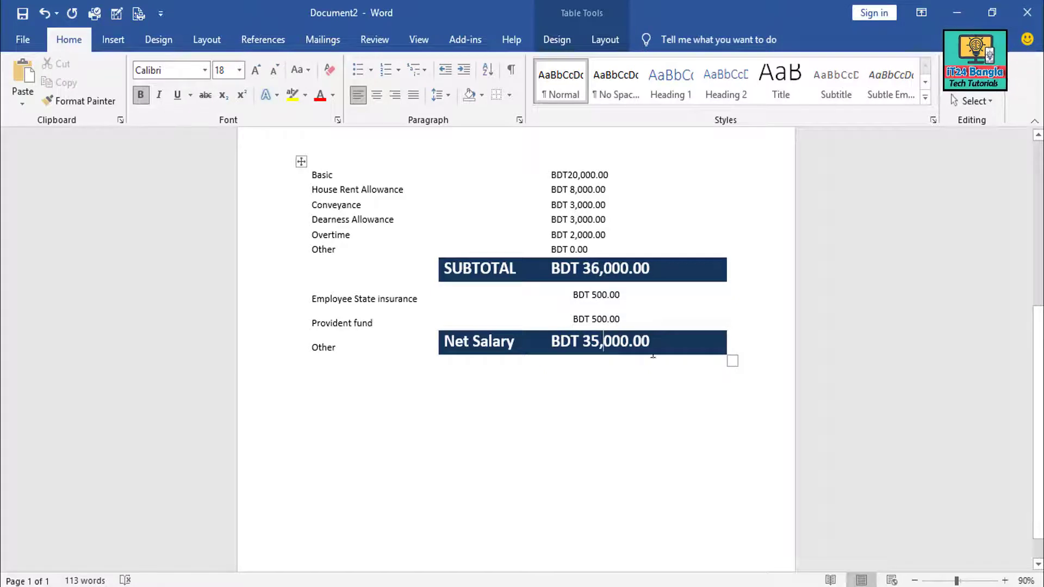
Paste the Regards / Chief Operational Officer / veda Research Center sign-off and check each line
{"action": "type", "text": "Regards, Chief Operational Officer veda Research Center"}
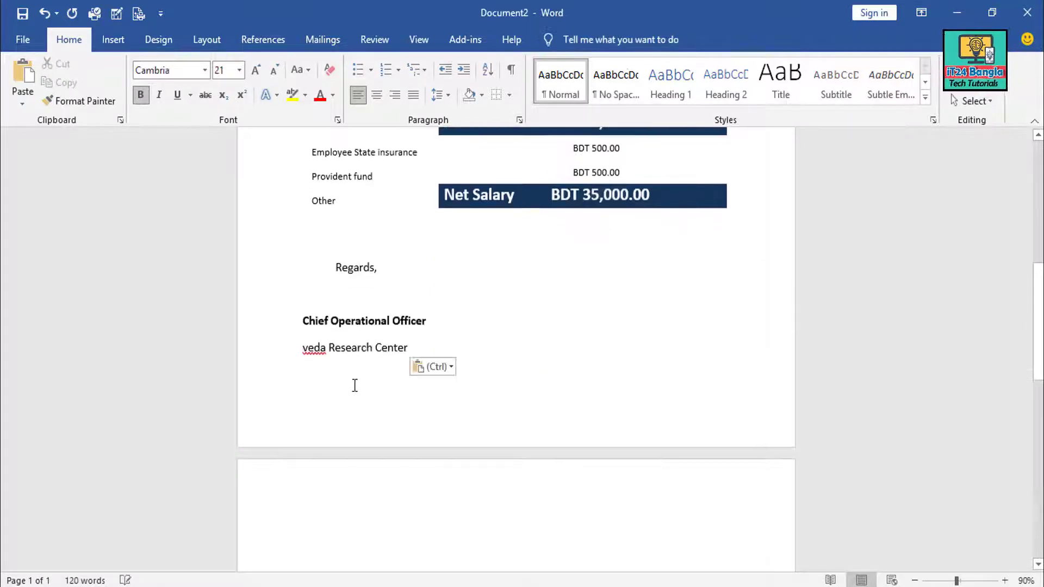
{"action": "left_click", "coordinate": [354, 268]}
{"action": "scroll", "coordinate": [462, 396], "scroll_direction": "up", "scroll_amount": 2}
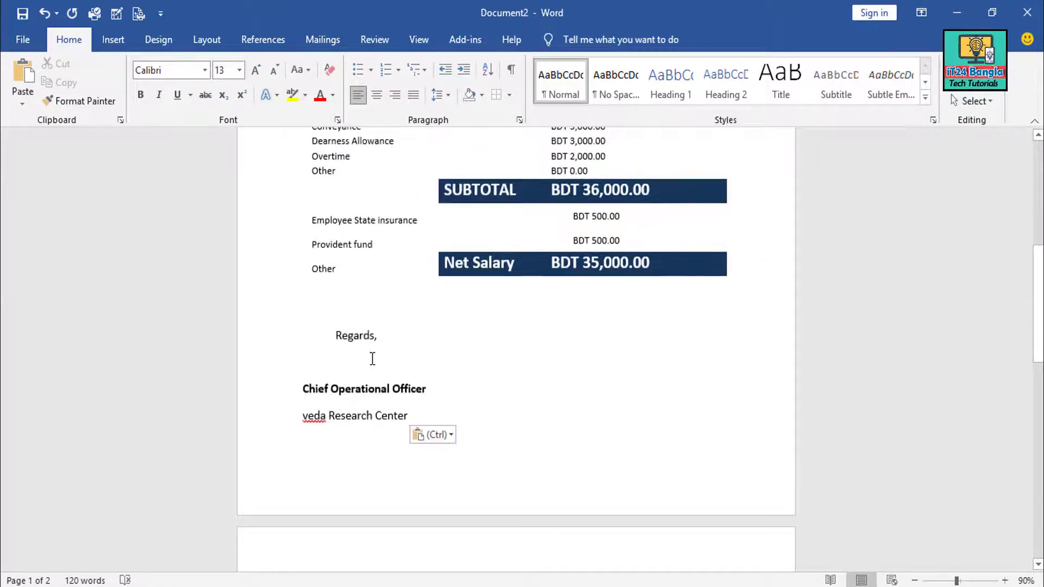
{"action": "left_click", "coordinate": [370, 335]}
{"action": "left_click_drag", "start_coordinate": [432, 389], "coordinate": [300, 390]}
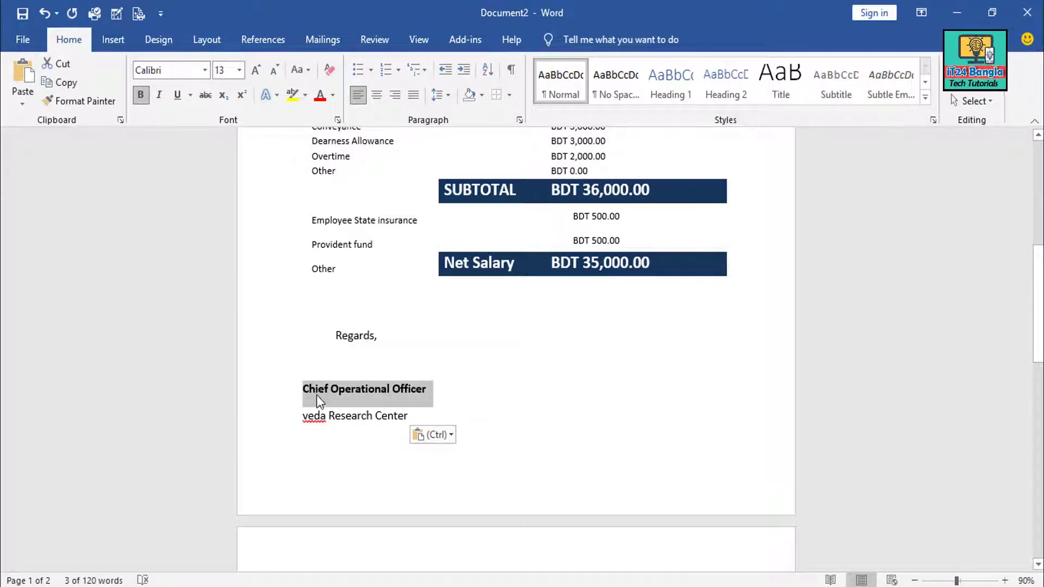
{"action": "left_click", "coordinate": [316, 390]}
{"action": "left_click_drag", "start_coordinate": [441, 394], "coordinate": [279, 397]}
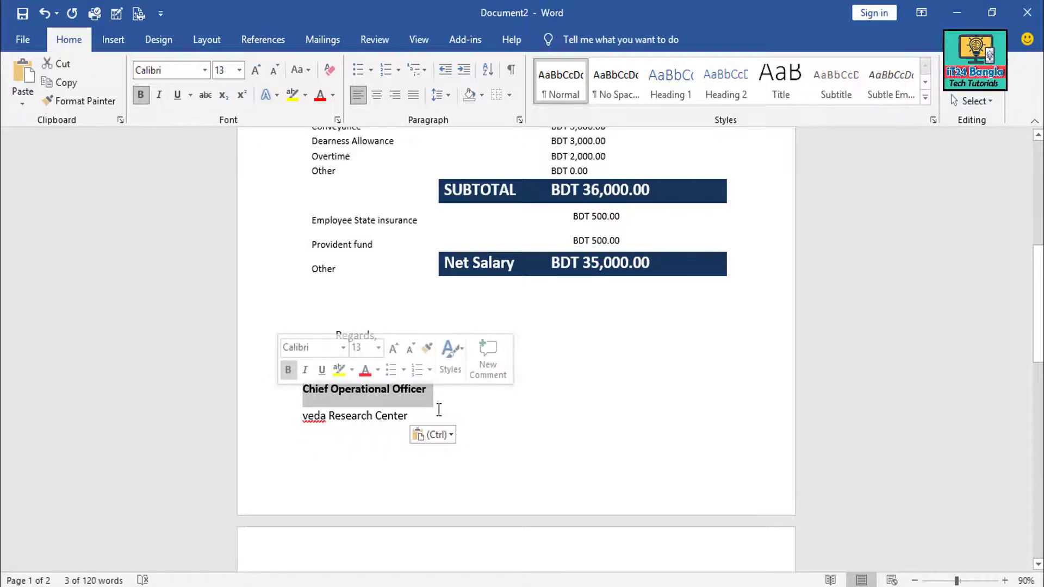
{"action": "left_click", "coordinate": [419, 419]}
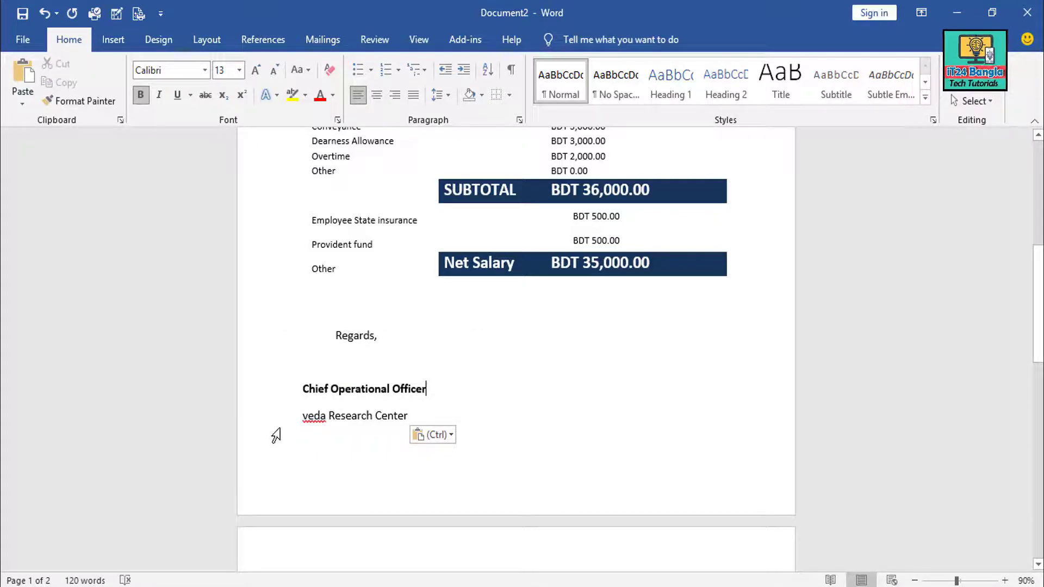
{"action": "double_click", "coordinate": [396, 416]}
{"action": "triple_click", "coordinate": [398, 424]}
{"action": "scroll", "coordinate": [515, 419], "scroll_direction": "up", "scroll_amount": 10}
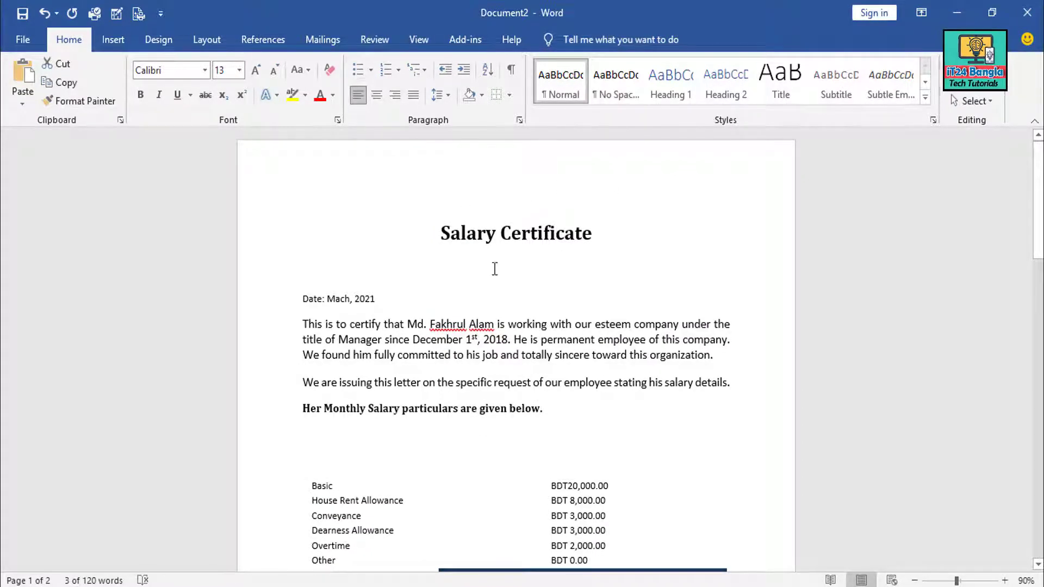
{"action": "double_click", "coordinate": [445, 163]}
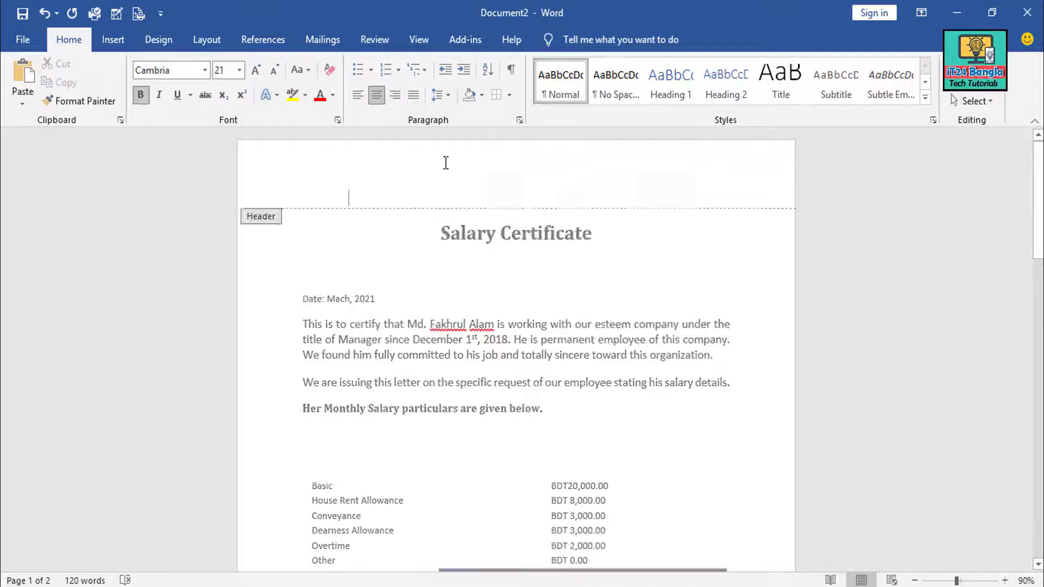
{"action": "double_click", "coordinate": [505, 278]}
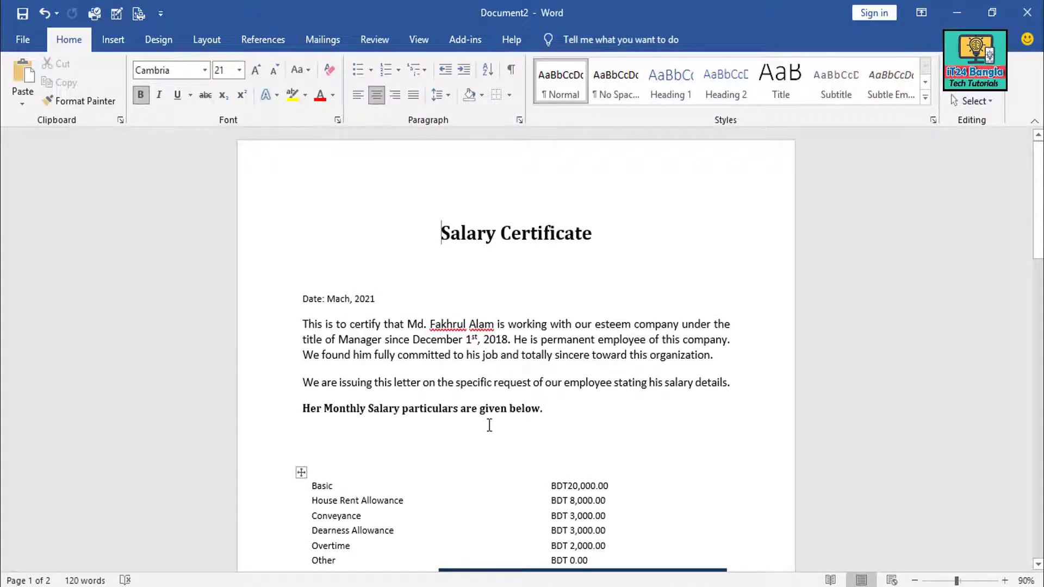
{"action": "left_click", "coordinate": [416, 277]}
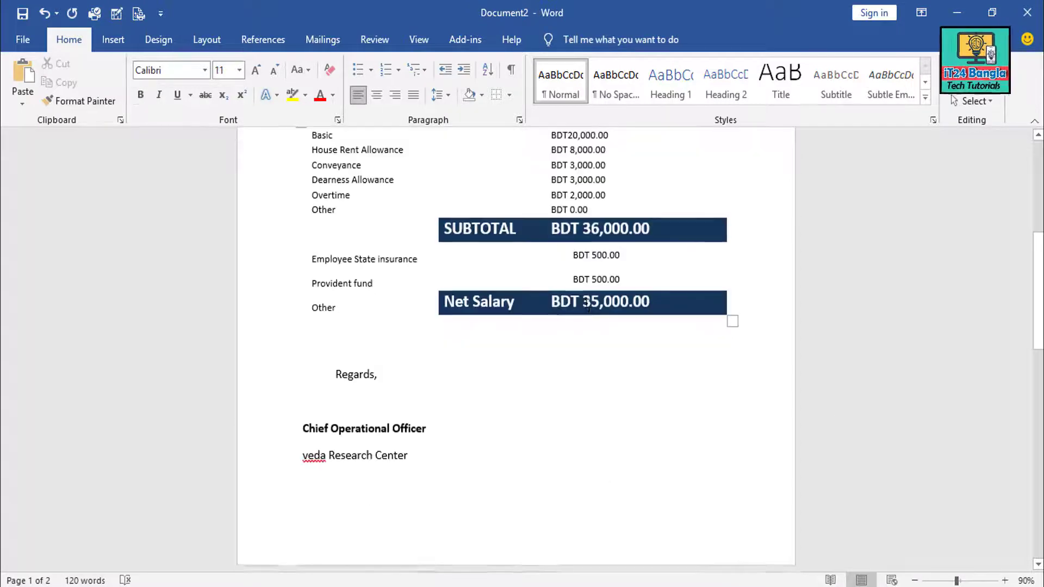
{"action": "scroll", "coordinate": [587, 305], "scroll_direction": "up", "scroll_amount": 10}
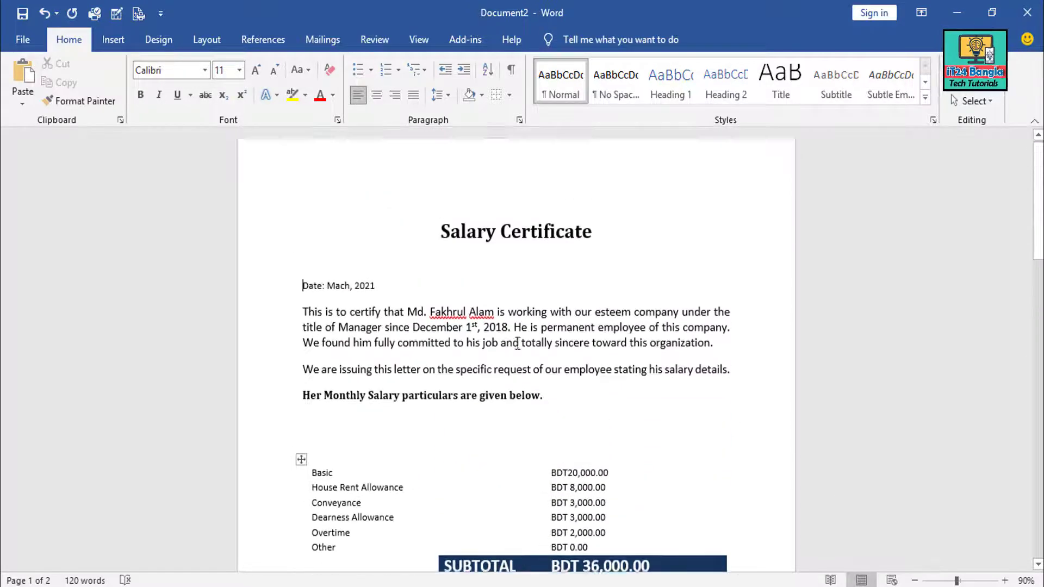
{"action": "scroll", "coordinate": [618, 453], "scroll_direction": "down", "scroll_amount": 2}
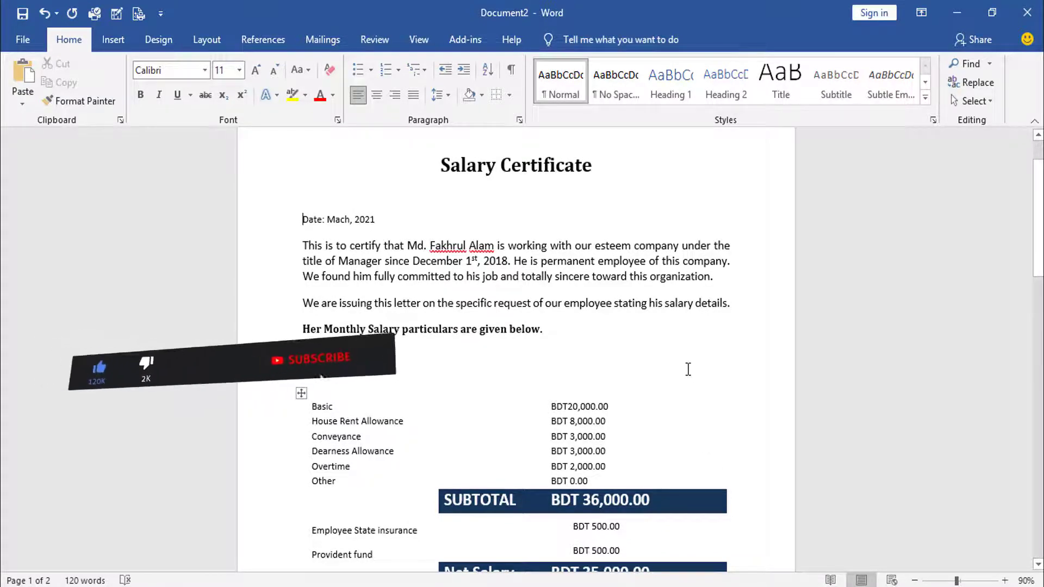
{"action": "scroll", "coordinate": [688, 369], "scroll_direction": "down", "scroll_amount": 2, "text": "ctrl"}
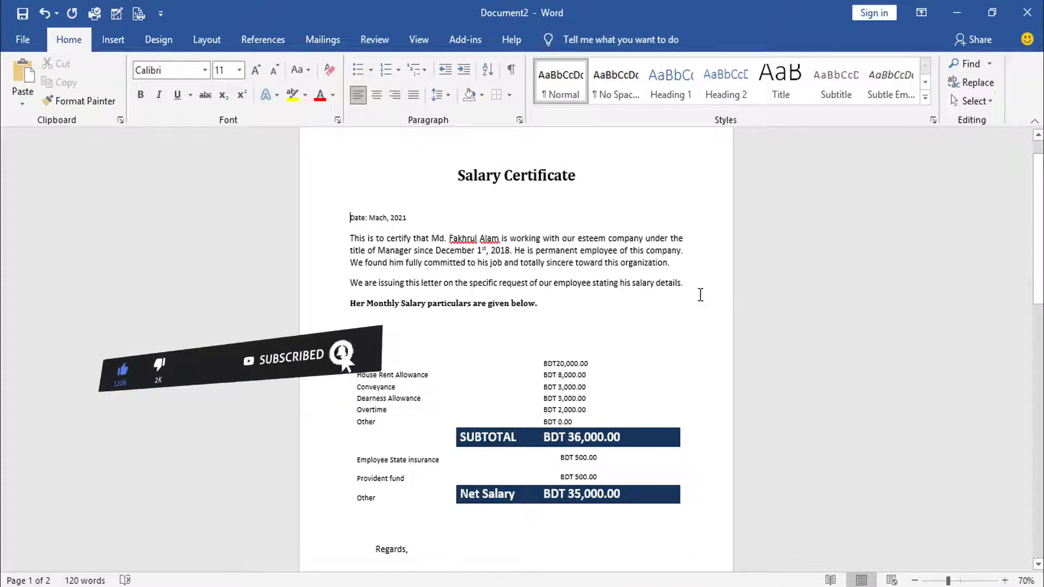